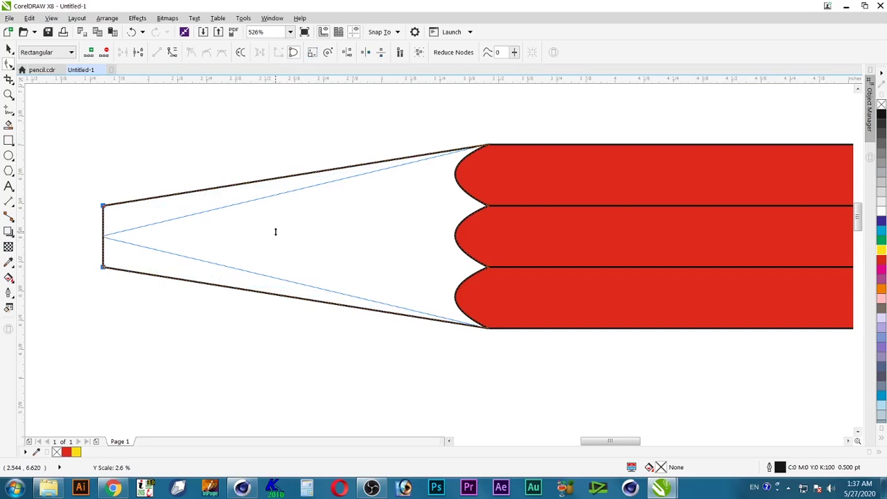
Squeeze the two end nodes of the pencil's cone together vertically to form a sharp point
drag(276, 231, 275, 231)
click(181, 310)
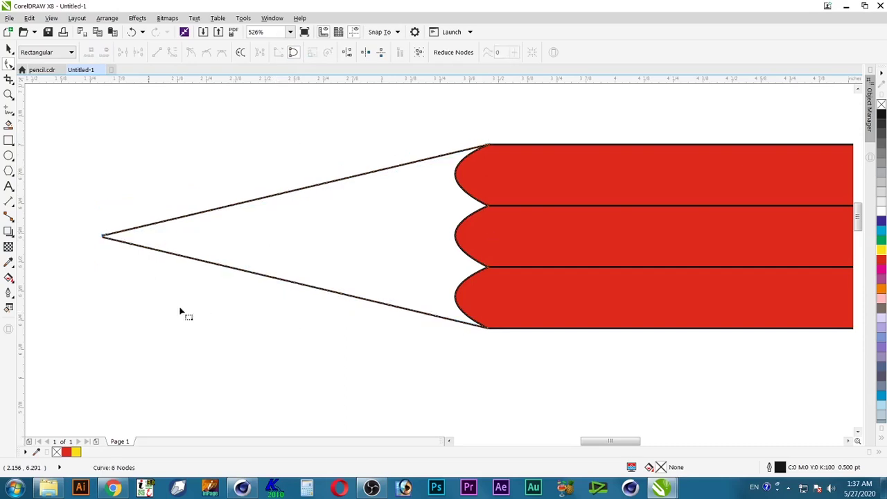
Scale the two nodes at the pencil's point vertically to about 76% so that they sit closer together
key(F2)
drag(84, 221, 156, 268)
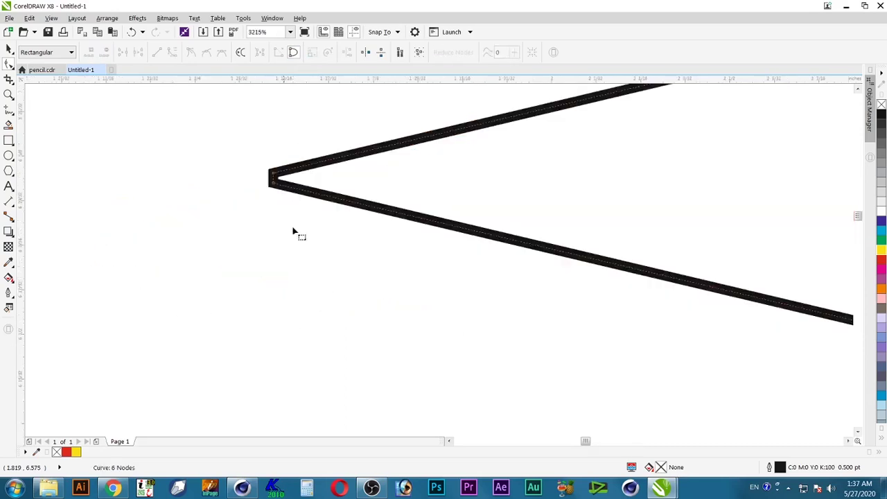
drag(243, 156, 310, 239)
drag(226, 154, 341, 239)
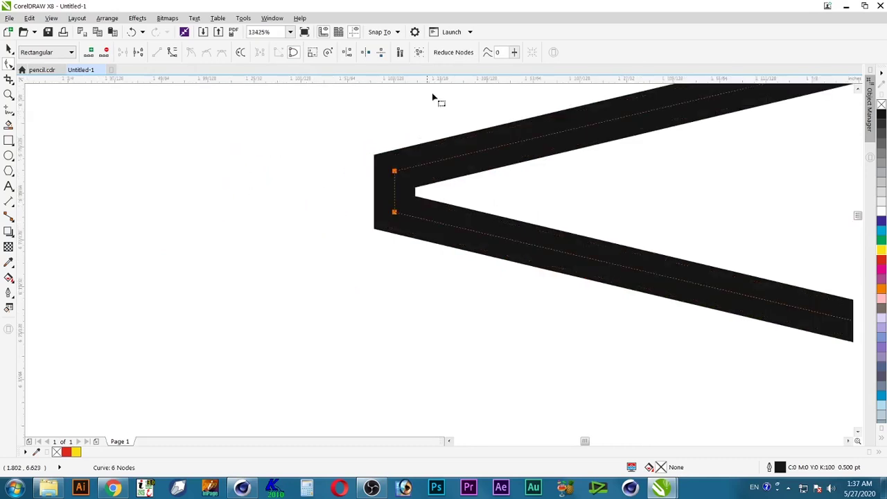
click(315, 54)
scroll(407, 198, down, 2)
scroll(479, 235, down, 1)
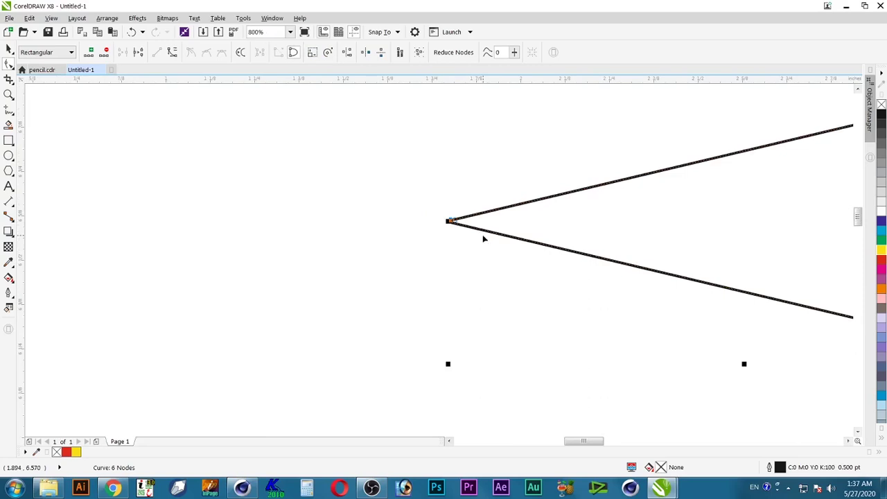
scroll(589, 238, down, 1)
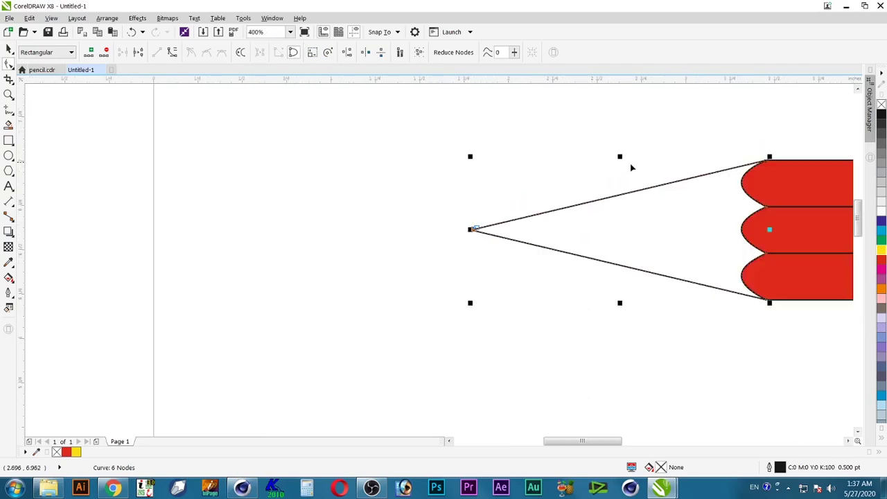
drag(621, 157, 622, 178)
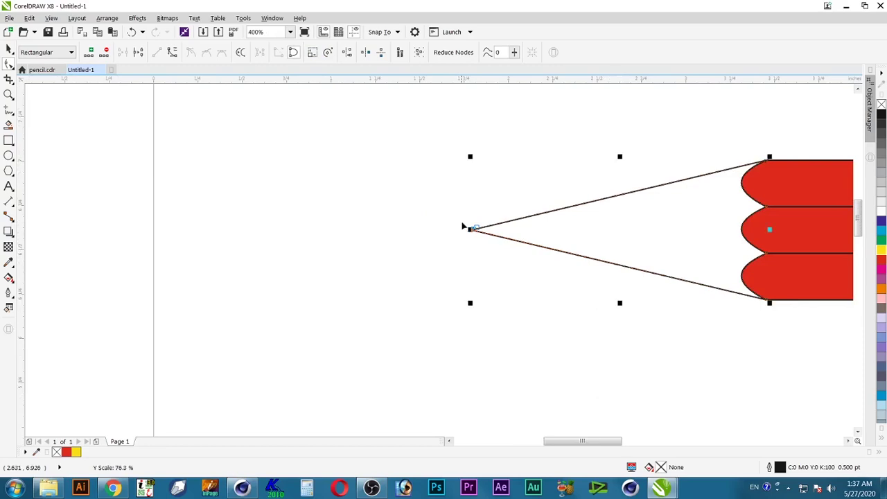
scroll(495, 250, up, 1)
scroll(444, 291, up, 1)
scroll(447, 300, down, 2)
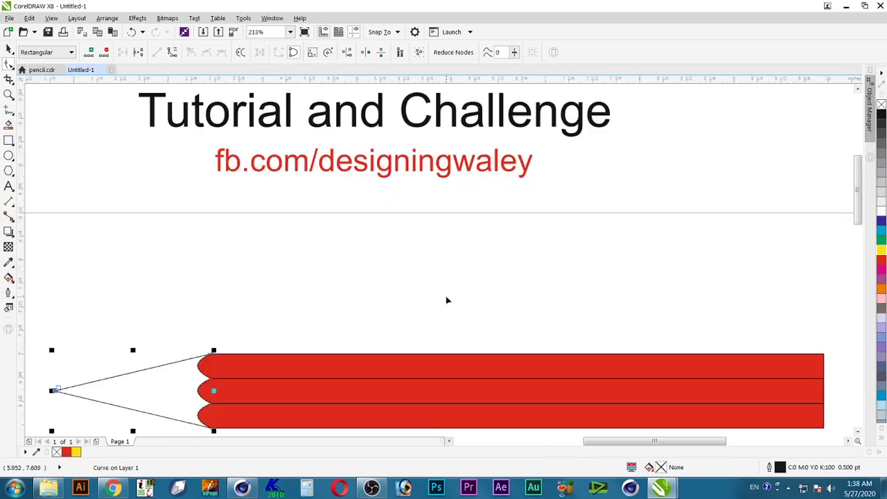
click(204, 339)
key(space)
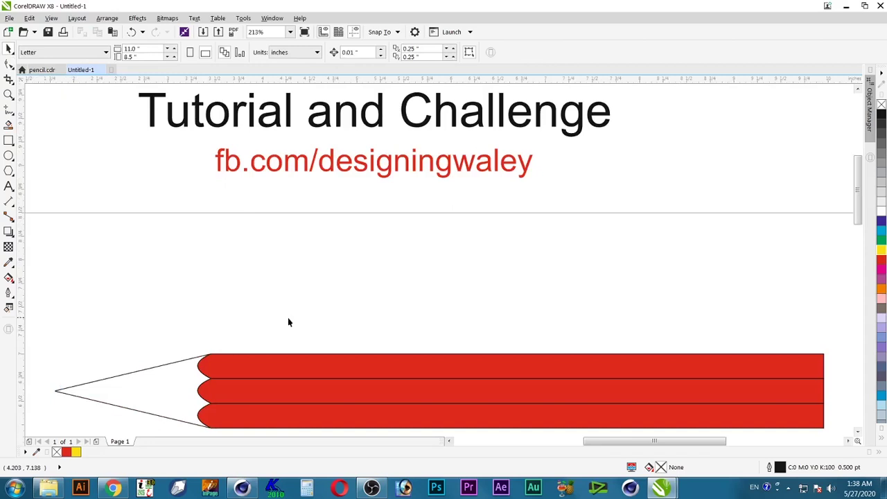
Move the cone's tip nodes outward so that the cone is about 1.87 inches long
scroll(313, 301, down, 1)
key(F2)
drag(252, 310, 286, 368)
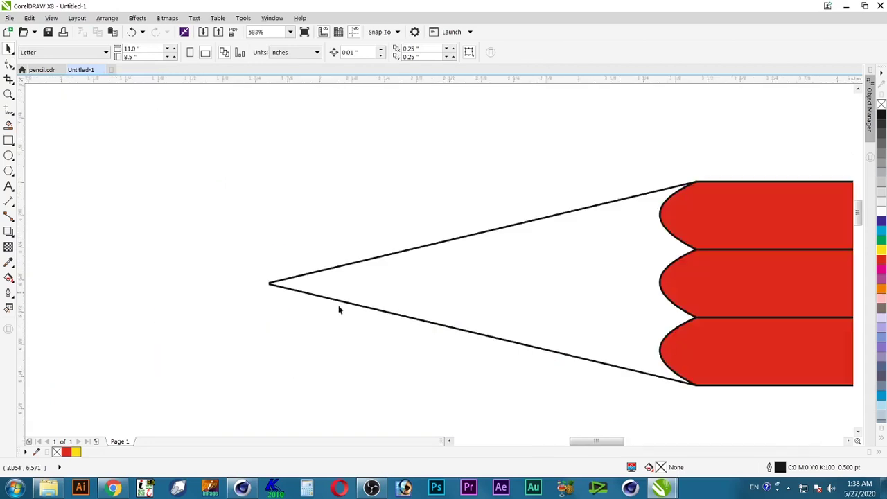
click(431, 299)
key(F10)
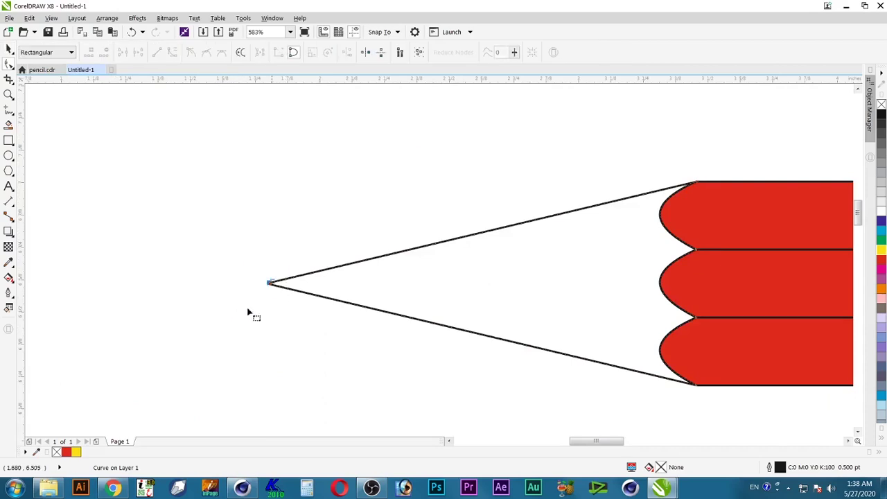
drag(270, 283, 212, 284)
key(space)
click(364, 232)
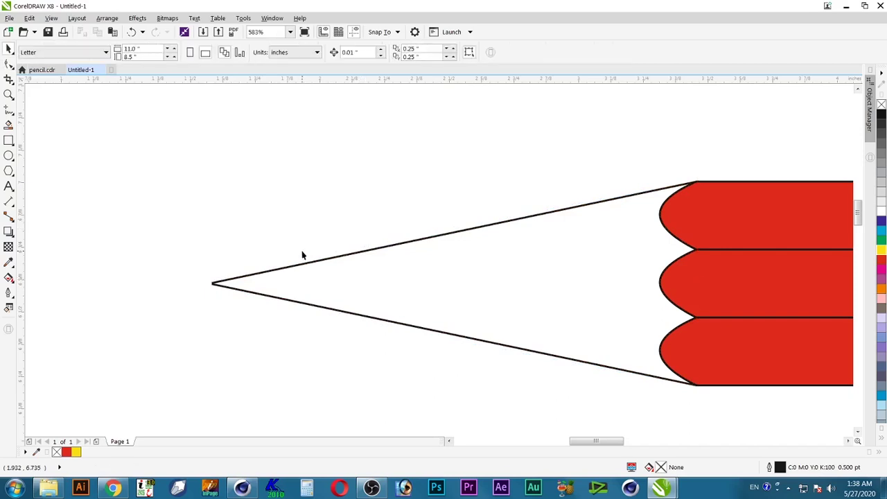
Draw a rectangle about 0.83 by 0.875 inches over the pencil's tip and skew it horizontally
click(8, 141)
mouse_move(113, 166)
mouse_down()
mouse_move(232, 365)
mouse_move(328, 393)
mouse_up()
key(space)
click(258, 381)
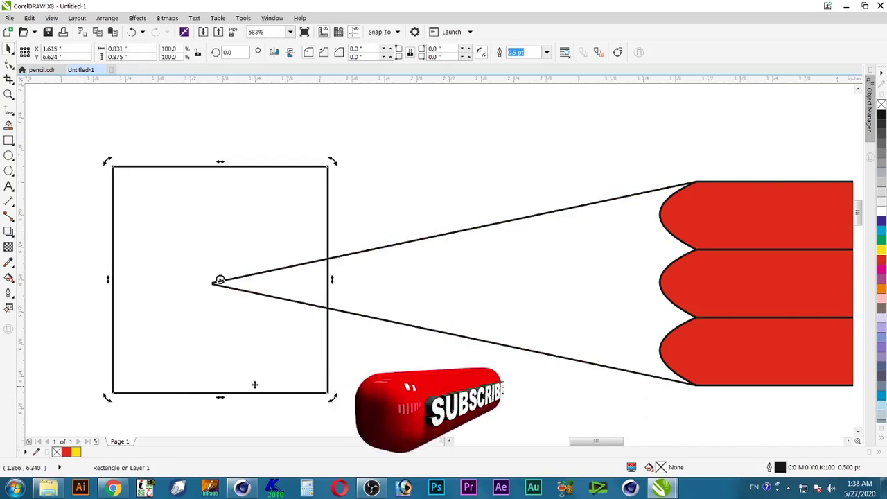
drag(221, 396, 266, 403)
mouse_move(278, 370)
mouse_down()
mouse_move(265, 373)
mouse_move(286, 369)
mouse_up()
Intersect the skewed rectangle with the cone to create the lead piece, and delete the rectangle
shift+click(385, 306)
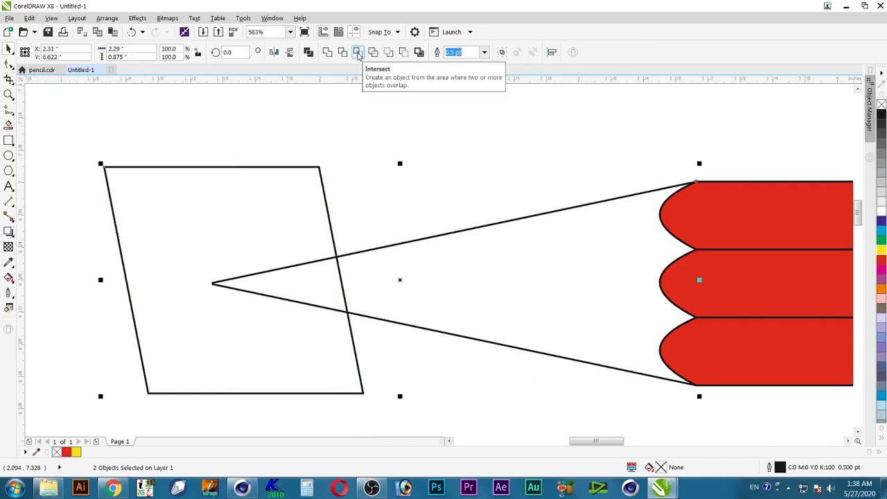
click(359, 56)
click(353, 192)
click(289, 228)
key(Delete)
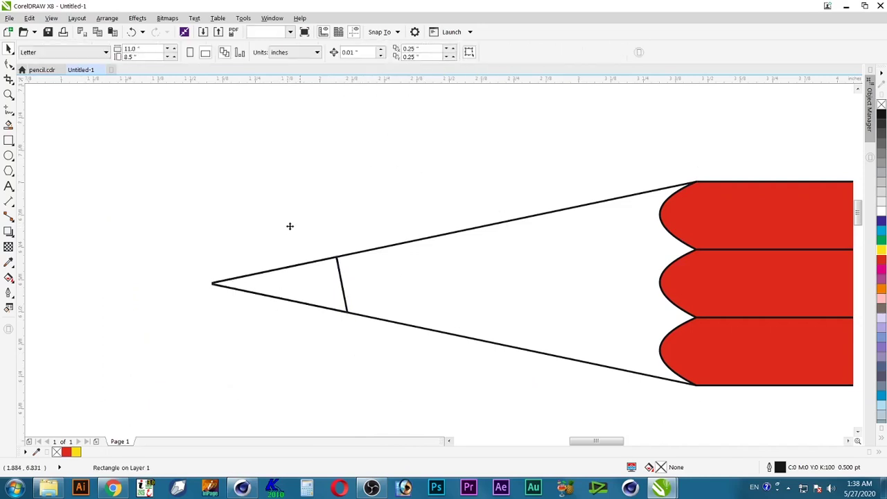
Fill the lead piece at the pencil's tip with black
click(331, 309)
click(882, 114)
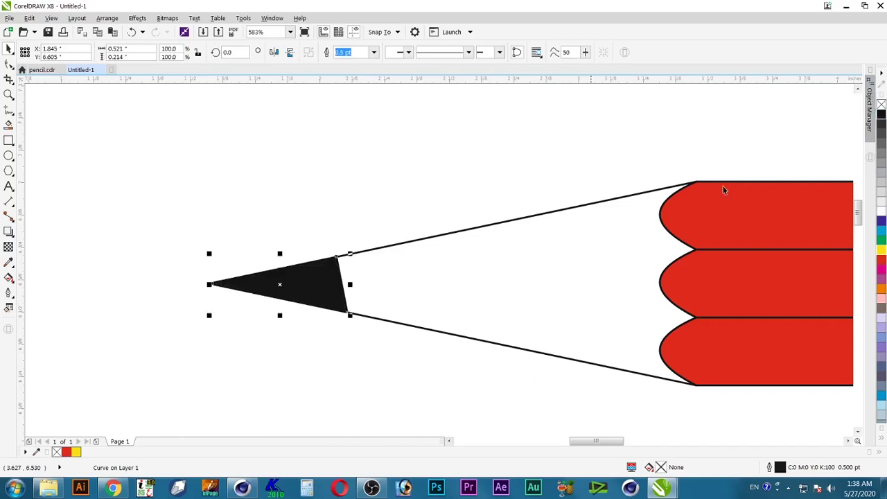
Fill the cone with a light orange mixed from white, yellow and red tints, C0 M37 Y77 K0
click(698, 284)
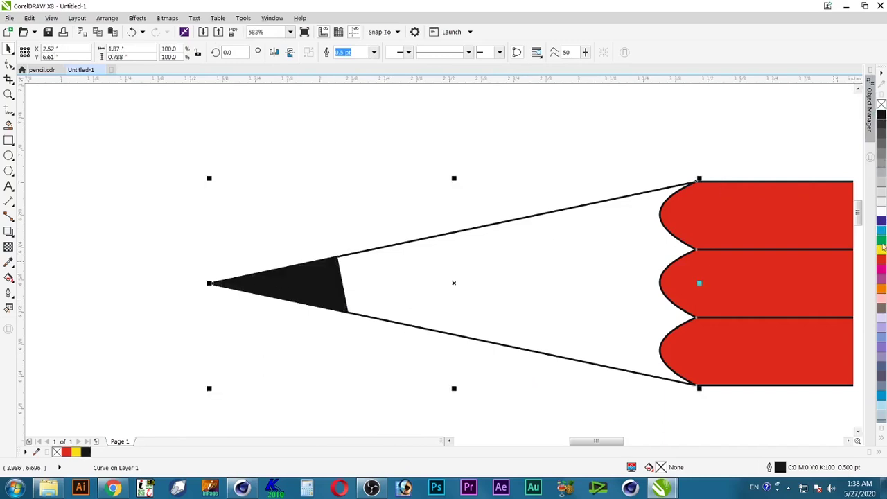
click(882, 211)
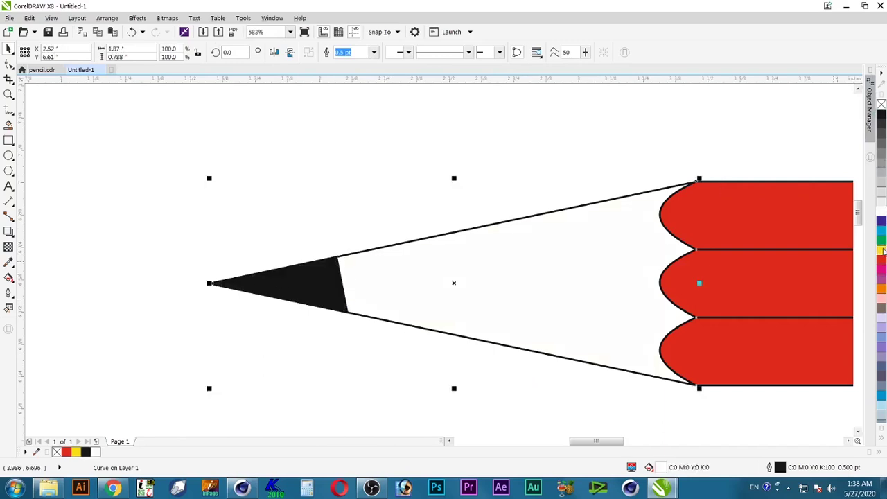
click(883, 258)
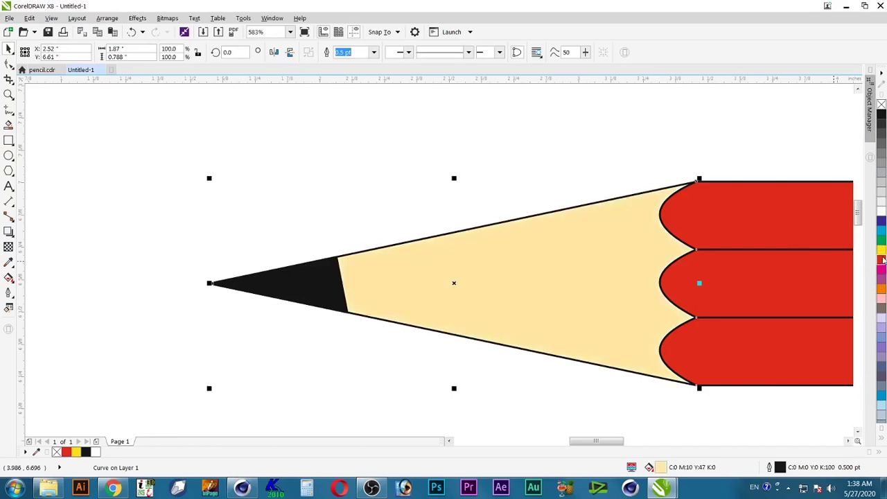
ctrl+click(882, 258)
ctrl+click(882, 260)
ctrl+click(883, 261)
ctrl+click(882, 262)
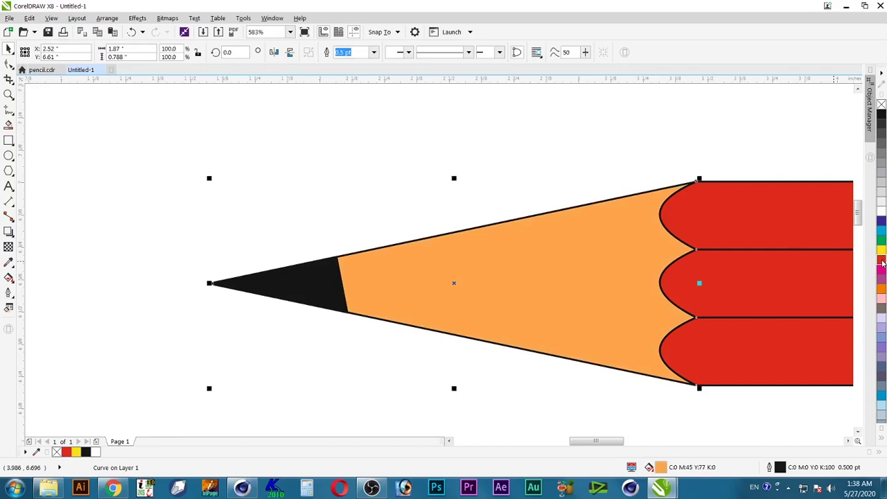
ctrl+click(884, 253)
ctrl+click(883, 262)
ctrl+click(883, 262)
ctrl+click(882, 214)
ctrl+click(882, 214)
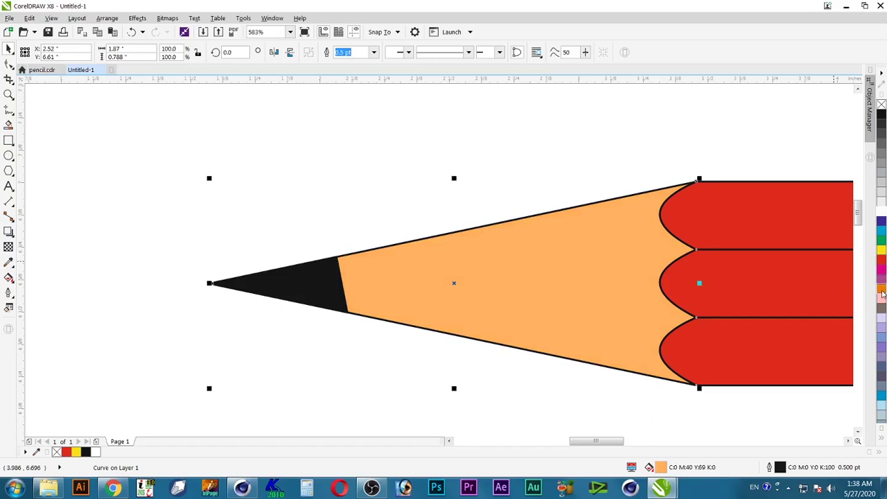
ctrl+click(884, 255)
click(575, 165)
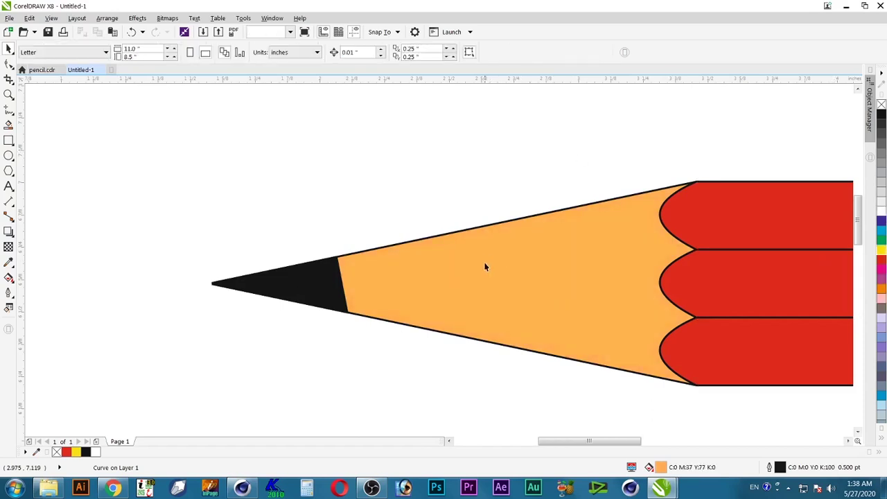
Darken the cone's fill with two black tints to a wood tan, C0 M30 Y62 K19
scroll(493, 297, down, 1)
click(526, 240)
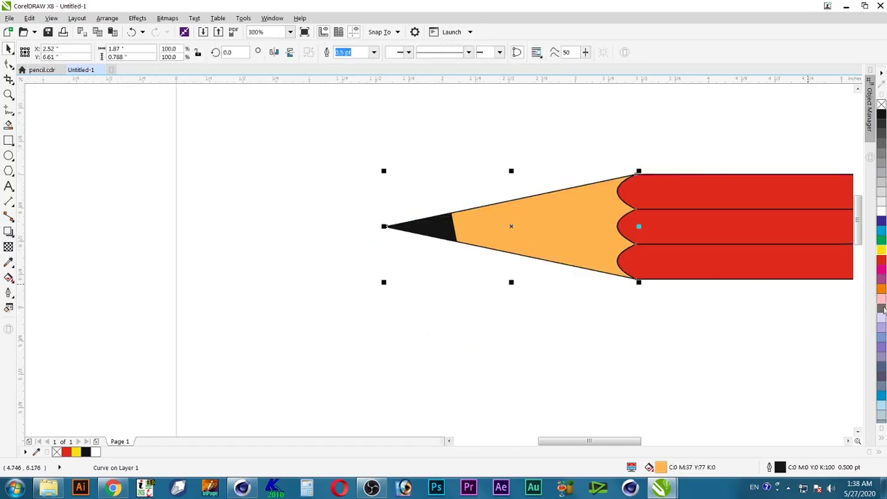
ctrl+click(881, 120)
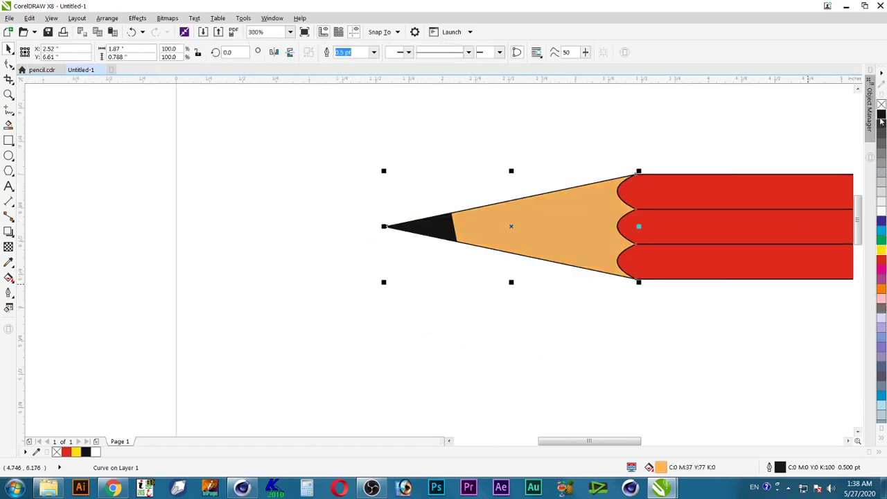
ctrl+click(881, 120)
click(622, 148)
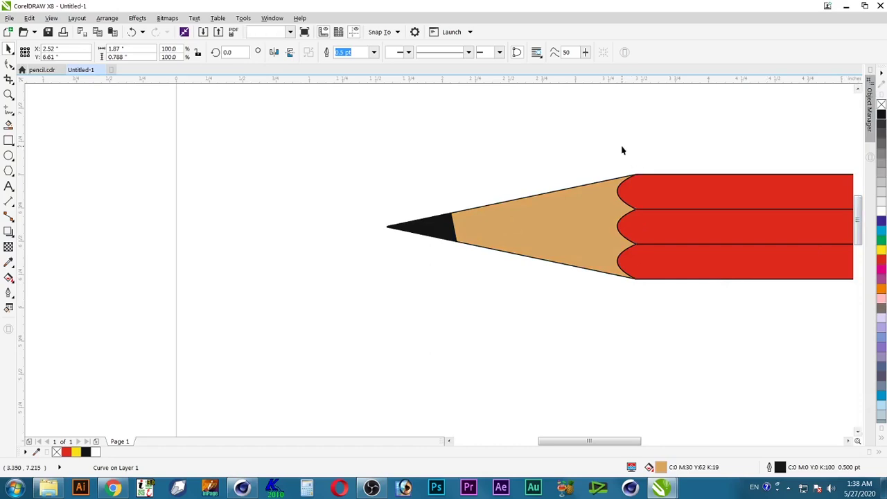
Draw a rectangle about 0.867 by 0.788 inches across the pencil's blunt end, shift it outward, and place an overlapping copy beyond it
key(F3)
click(575, 191)
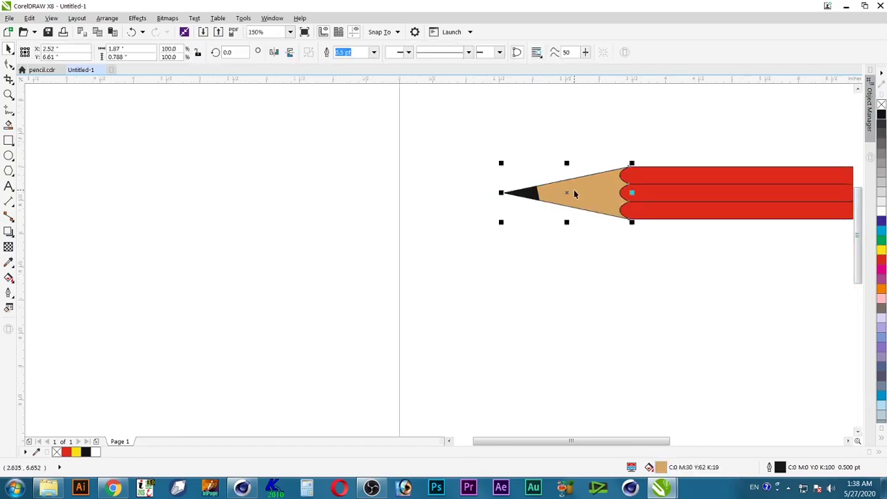
key(F4)
click(658, 174)
key(F2)
mouse_move(659, 173)
mouse_down()
mouse_move(780, 321)
mouse_move(776, 350)
mouse_up()
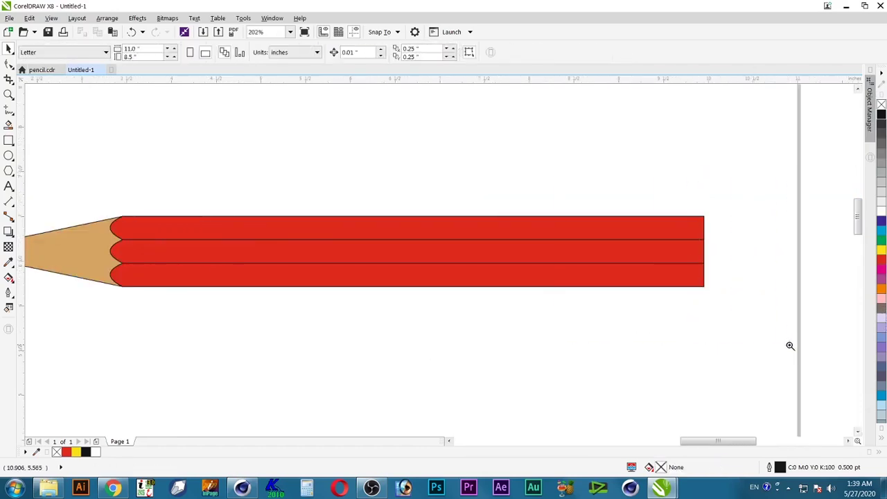
click(10, 140)
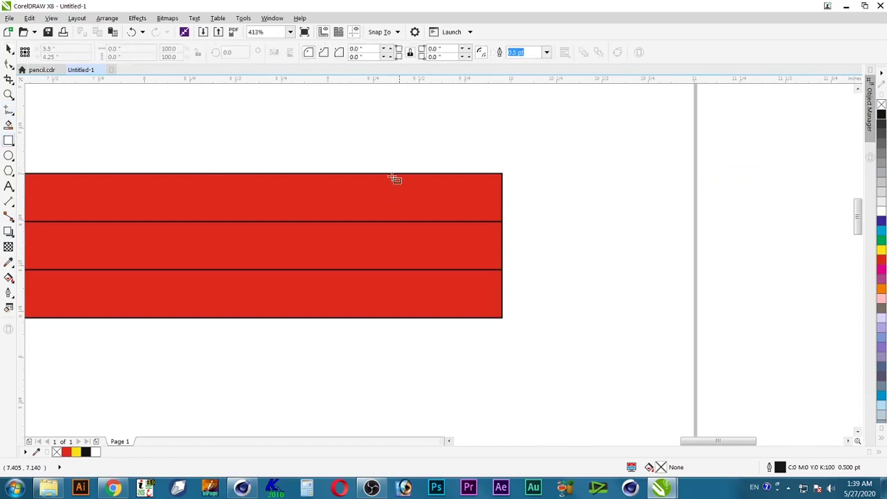
drag(323, 174, 482, 319)
key(space)
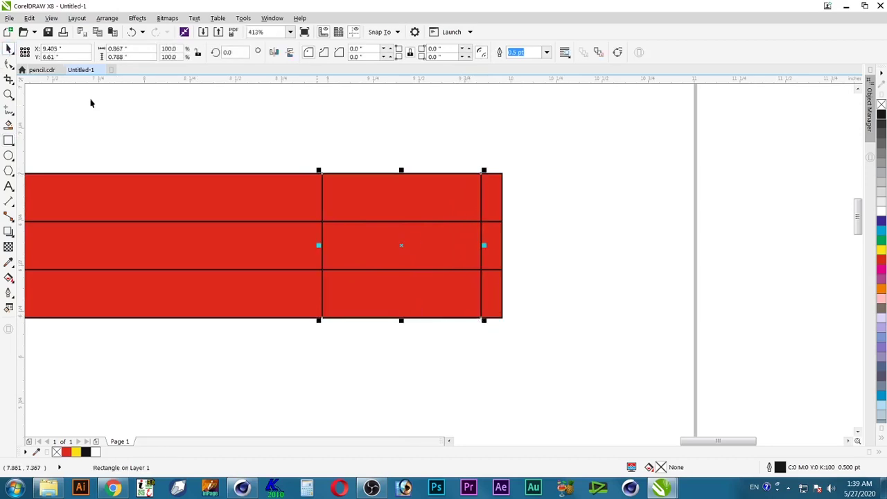
drag(346, 248, 594, 279)
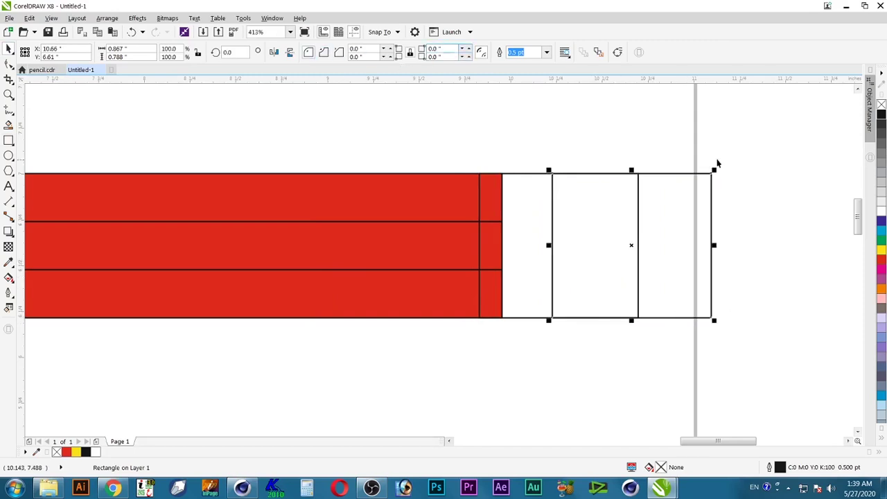
Round both outer corners of the outermost rectangle with a radius of 0.118 inches
click(10, 62)
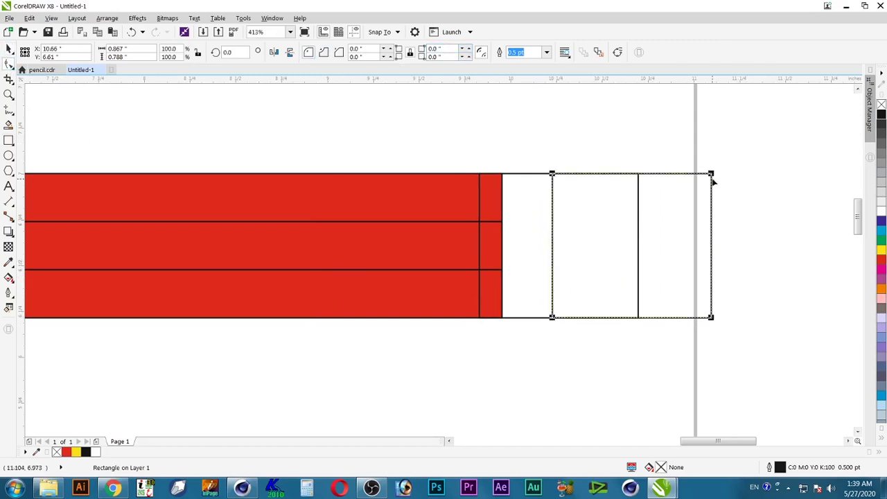
drag(712, 175, 713, 195)
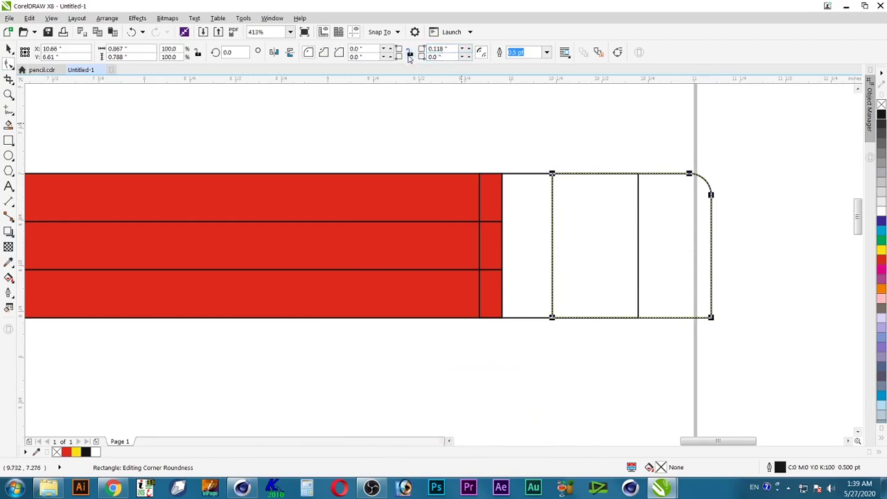
click(435, 56)
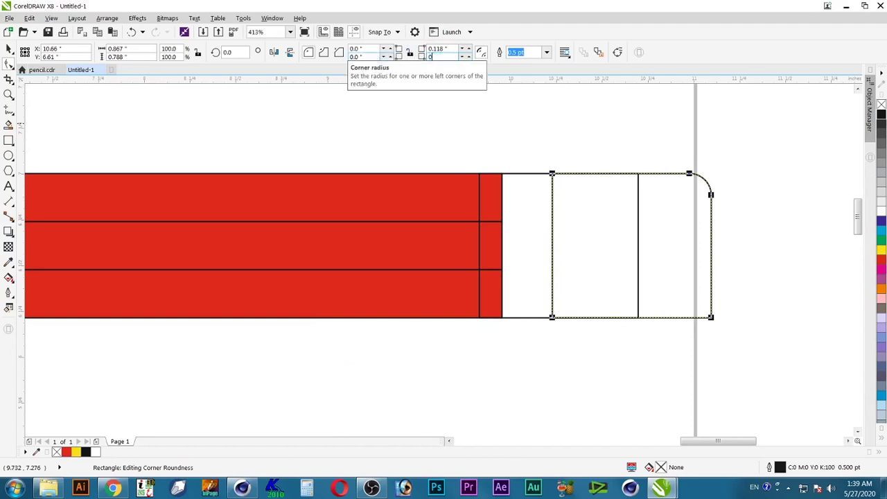
key(Return)
key(space)
click(765, 191)
Fill the rounded eraser rectangle with a pink built up from magenta tints
click(711, 210)
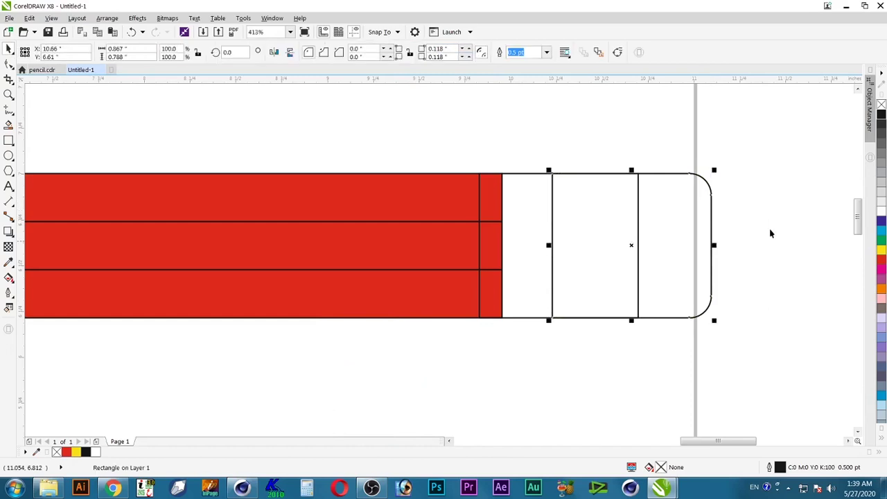
click(883, 270)
click(883, 270)
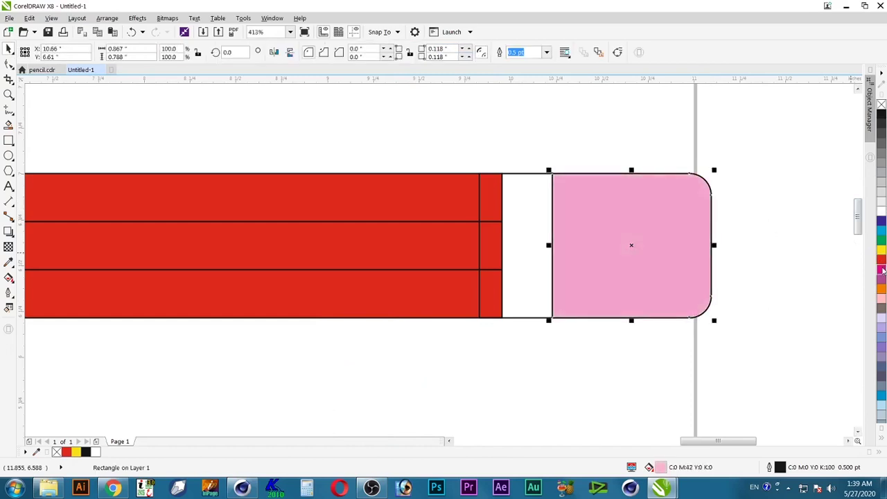
click(883, 271)
click(774, 251)
Bring the band rectangle between body and eraser to the front and fill it with an amber tint, C0 M27 Y100 K0
click(547, 236)
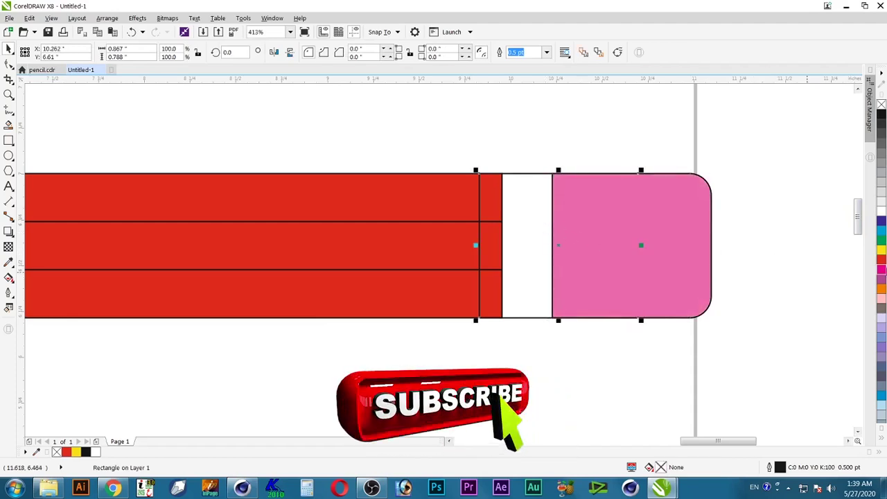
click(883, 250)
key(shift+Page_Up)
click(883, 264)
ctrl+click(882, 264)
click(762, 253)
Try a 50% black fill on the eraser band and undo it
click(620, 249)
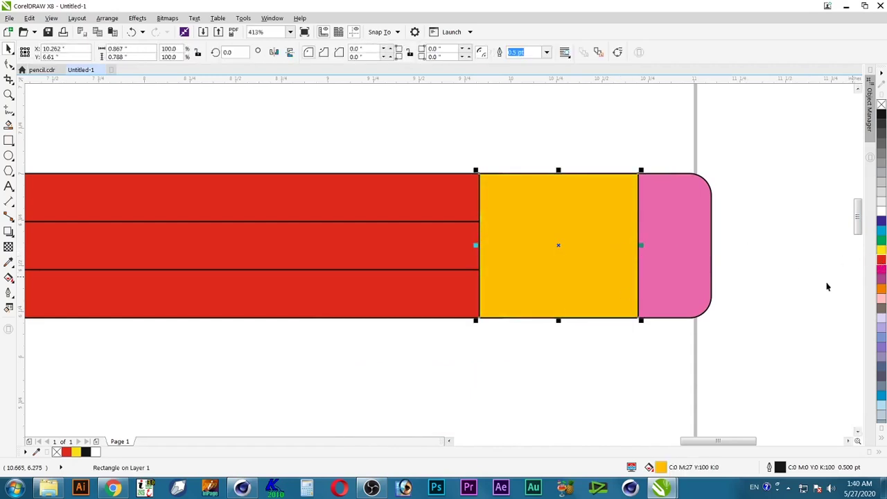
click(884, 163)
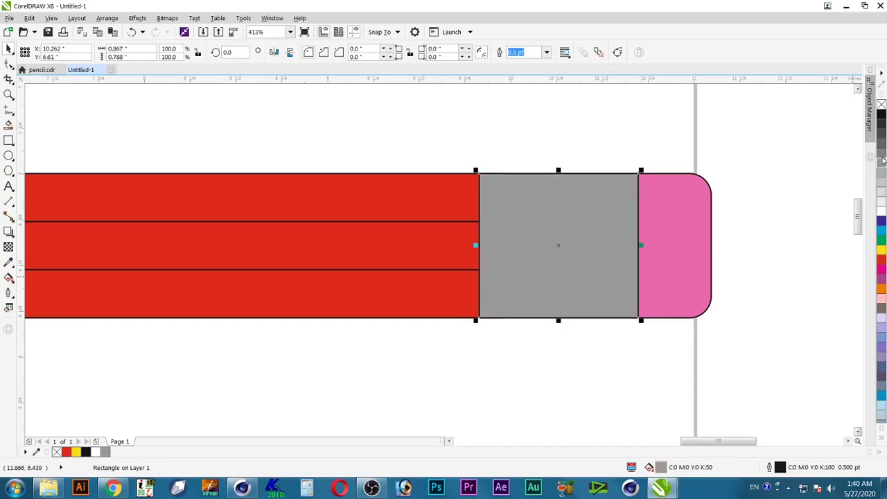
key(ctrl+z)
Send the amber band and pink eraser behind the pencil body and shift both about 0.03 inches toward it
click(614, 255)
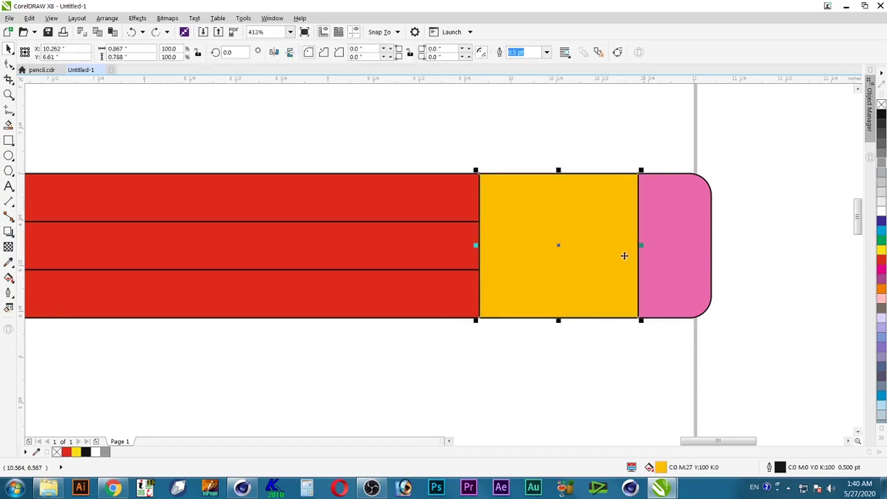
shift+click(667, 255)
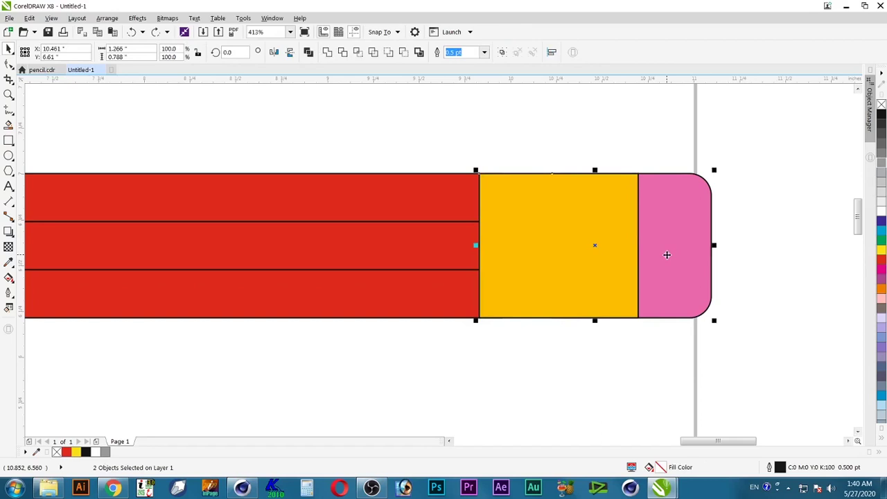
key(shift+Page_Down)
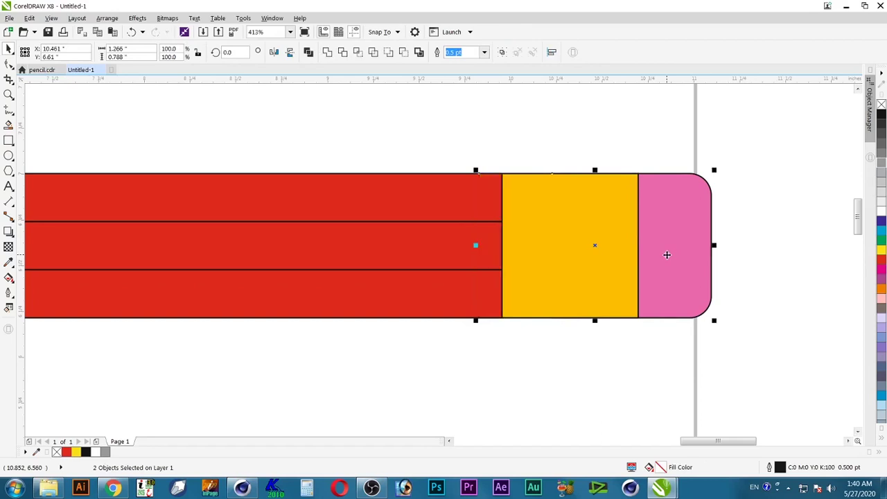
drag(617, 224, 612, 223)
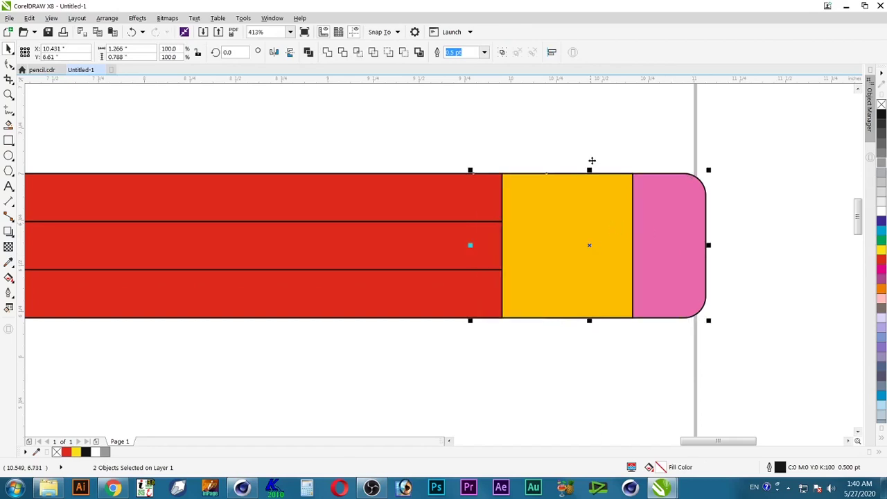
click(591, 153)
scroll(630, 182, down, 2)
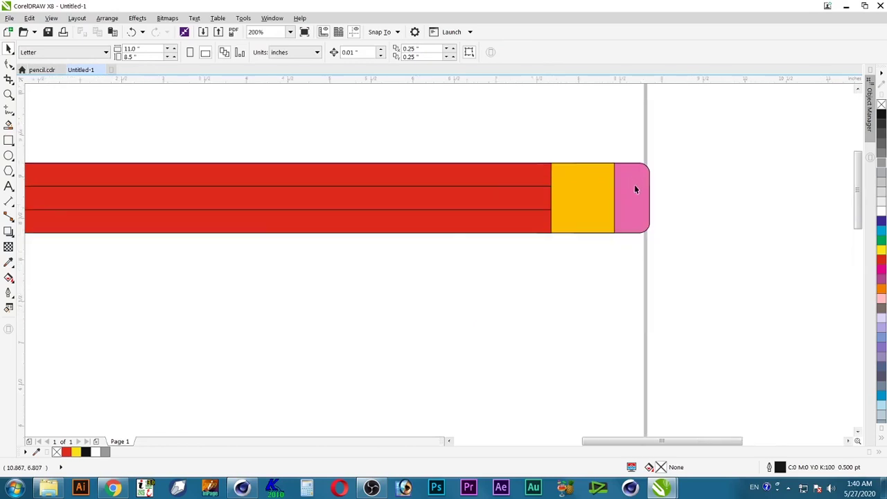
Select the whole pencil and move it up and inward so that it lies within the page
scroll(737, 348, down, 2)
drag(811, 334, 345, 392)
mouse_move(703, 370)
mouse_down()
mouse_move(665, 377)
mouse_move(684, 349)
mouse_up()
key(z)
mouse_move(784, 288)
mouse_down()
mouse_move(328, 379)
mouse_move(307, 429)
mouse_up()
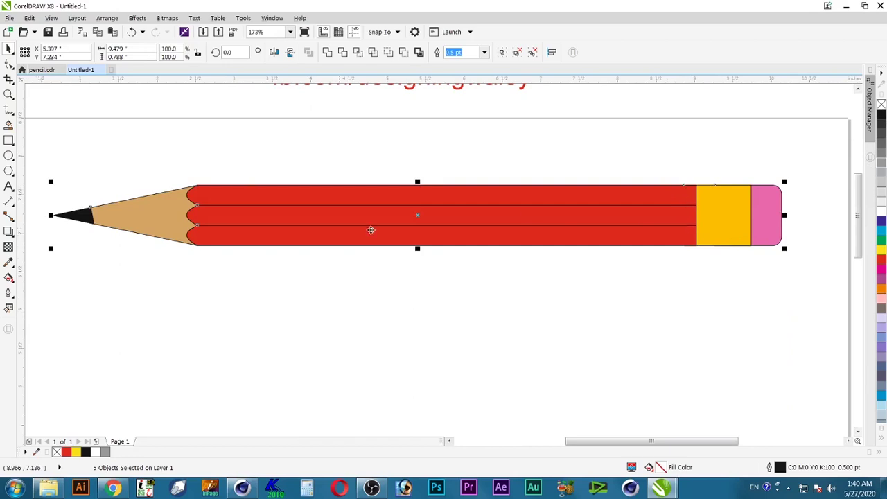
Remove the outline from every part of the pencil
right_click(882, 104)
click(762, 136)
click(713, 236)
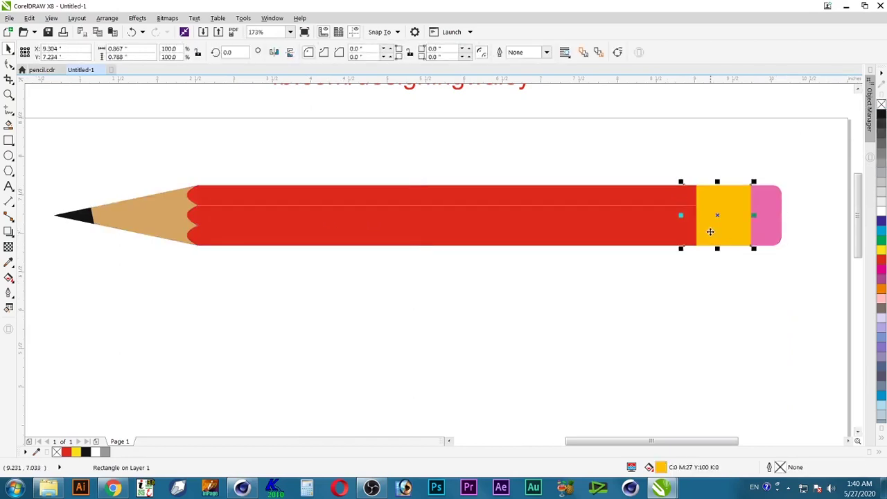
drag(684, 216, 702, 228)
click(701, 273)
Select the entire pencil and place a copy directly below the original
mouse_move(805, 170)
mouse_down()
mouse_move(150, 277)
mouse_move(38, 283)
mouse_up()
drag(553, 219, 559, 292)
right_click(558, 292)
click(659, 361)
Apply a linear fountain fill to the upper body strip of the copied pencil, running vertically from its upper to its lower edge
scroll(661, 297, down, 2)
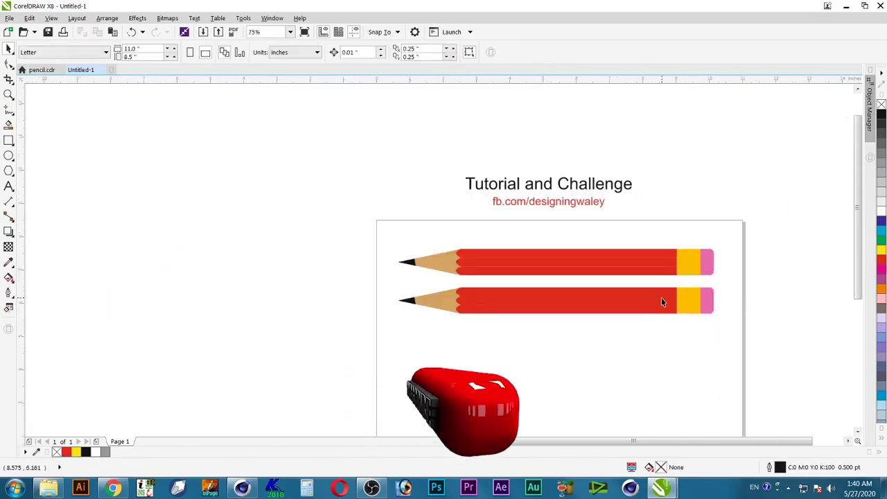
mouse_move(729, 251)
mouse_down()
mouse_move(475, 318)
mouse_move(527, 334)
mouse_up()
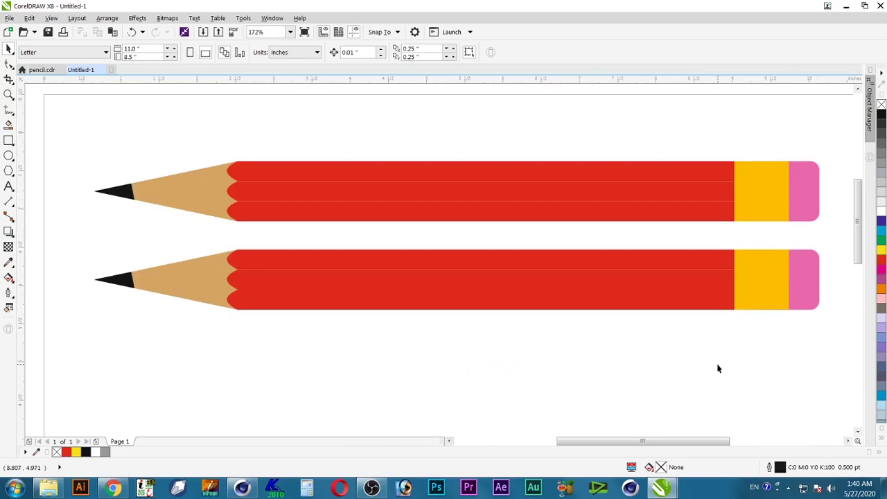
click(691, 256)
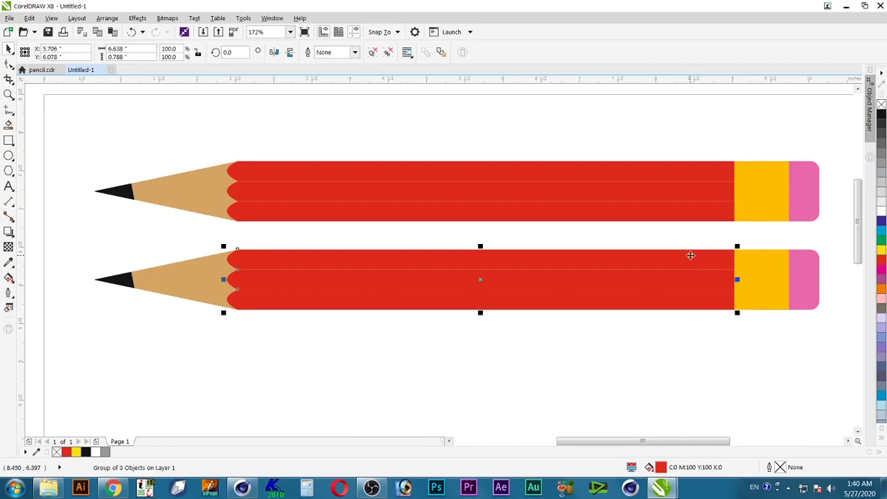
click(610, 331)
ctrl+click(647, 258)
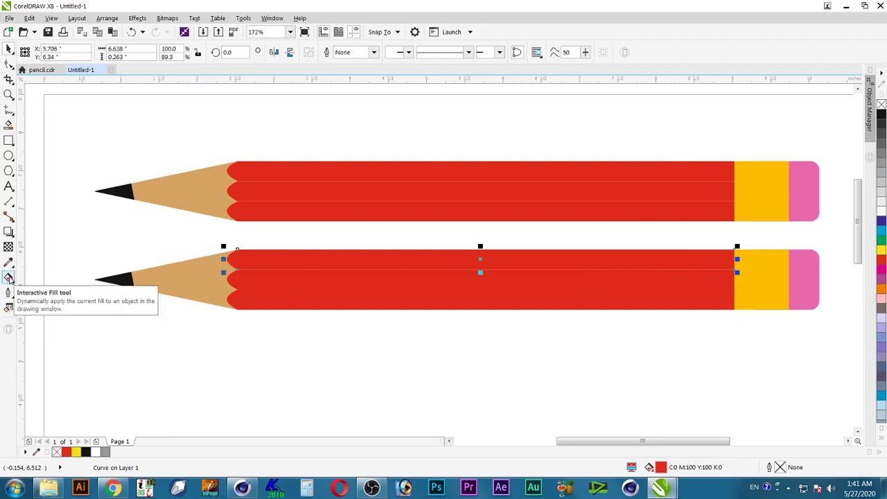
click(9, 278)
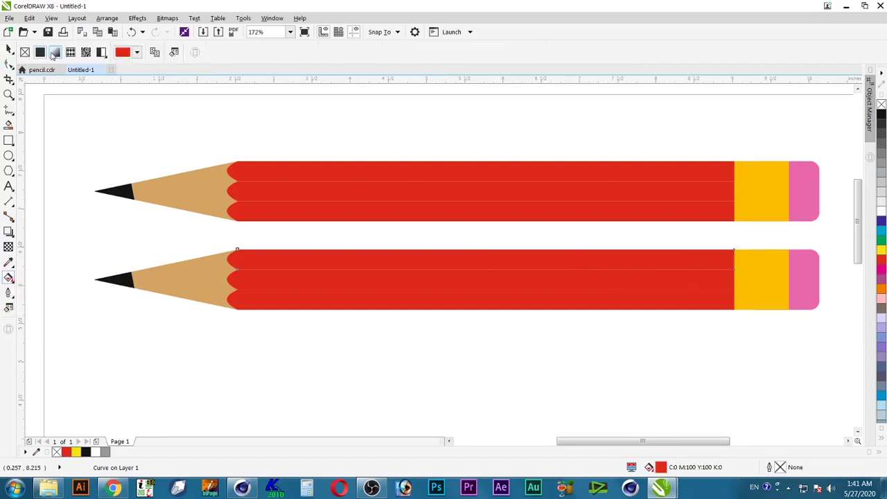
click(54, 54)
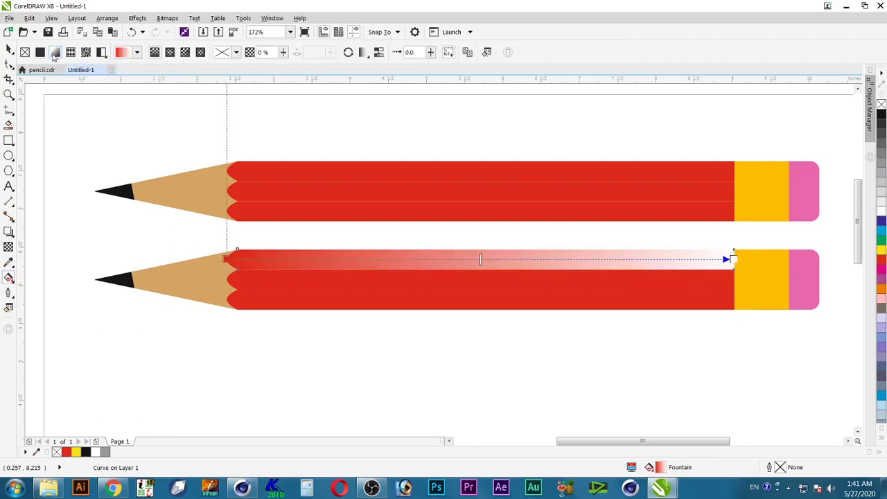
drag(515, 251, 514, 270)
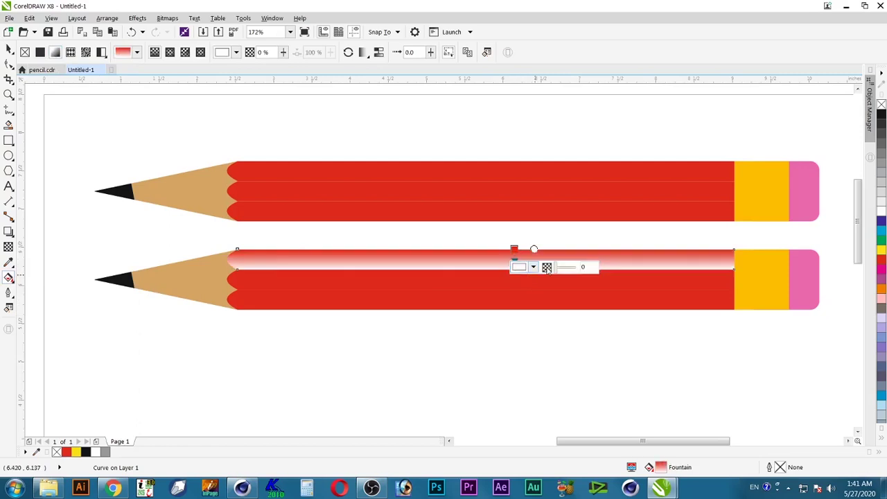
Set the upper node of the strip's fountain fill to a dark red, C0 M100 Y100 K30
key(space)
mouse_move(758, 235)
mouse_down()
mouse_move(185, 251)
mouse_move(198, 308)
mouse_up()
key(g)
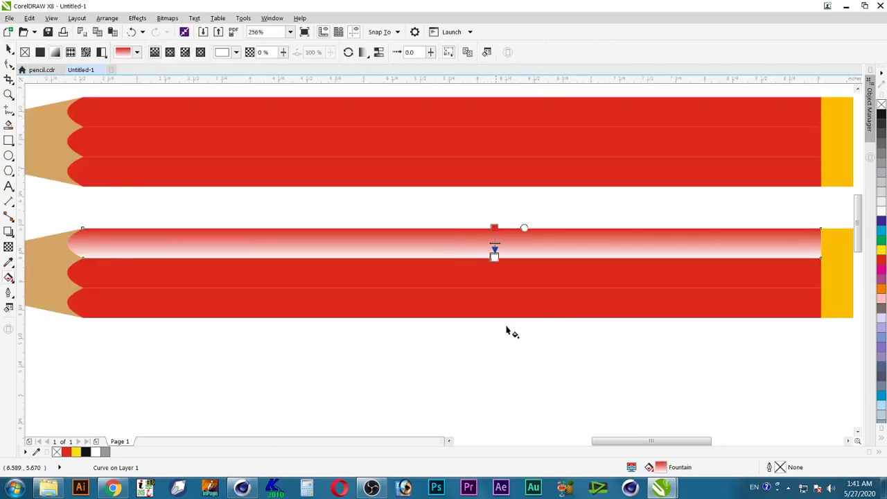
click(494, 227)
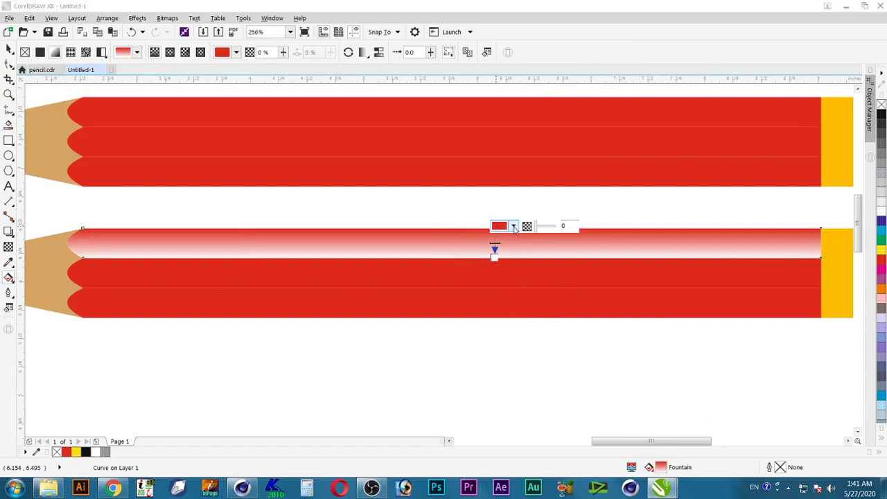
click(513, 227)
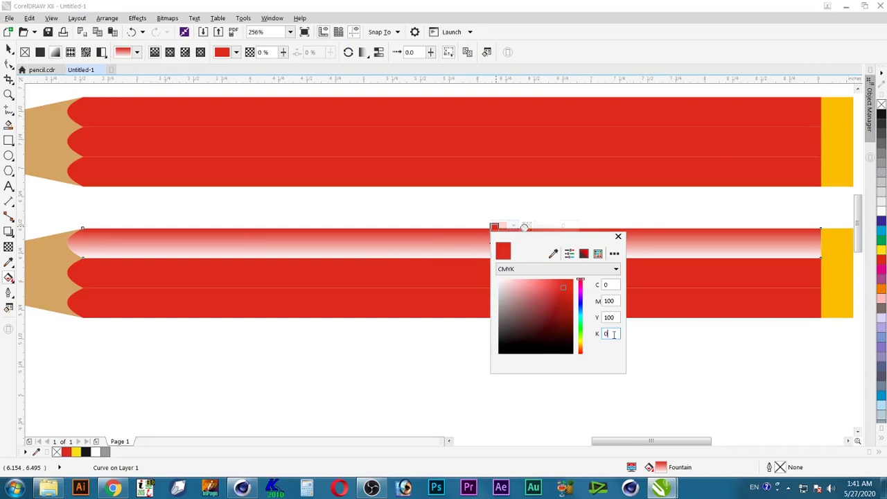
key(shift+Tab)
key(shift+Tab)
key(Tab)
key(Tab)
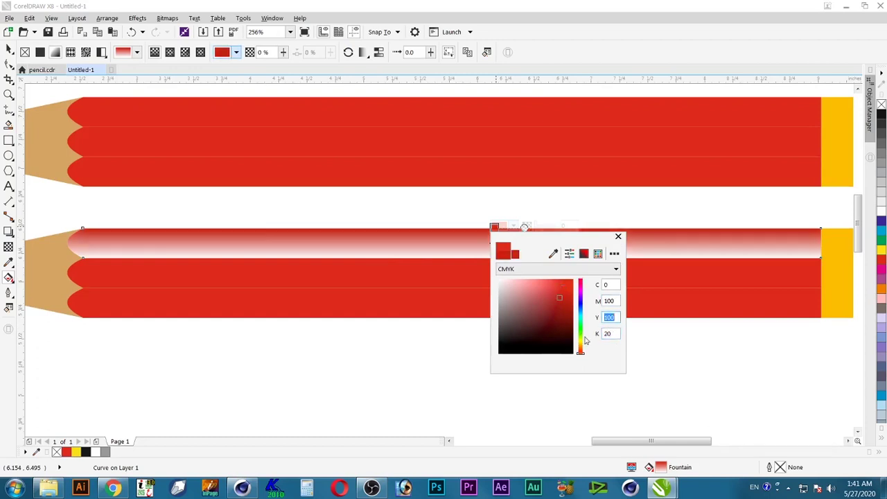
text(30)
key(shift+Tab)
key(Tab)
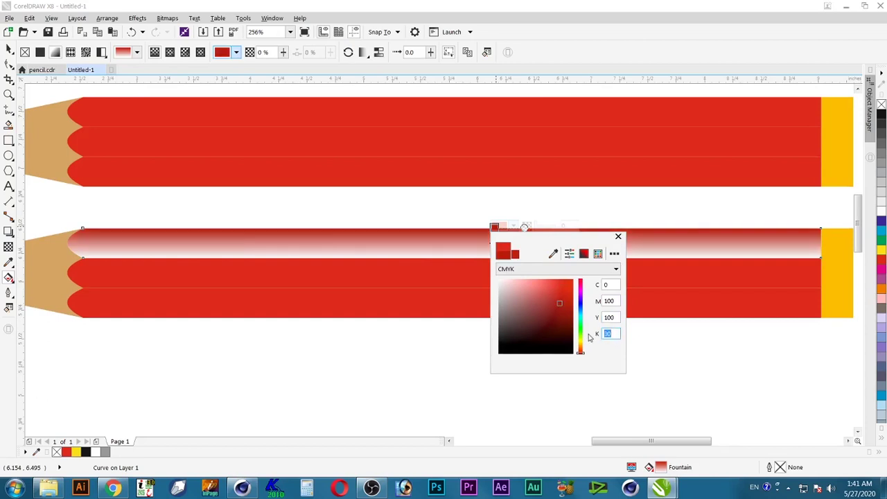
click(528, 222)
Set the lower node of the strip's fountain fill to pure red, C0 M100 Y100 K0
click(495, 258)
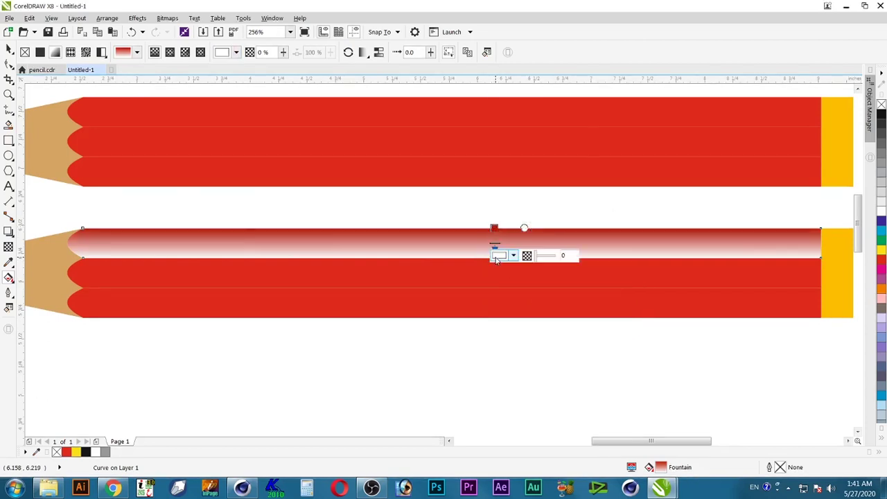
click(513, 256)
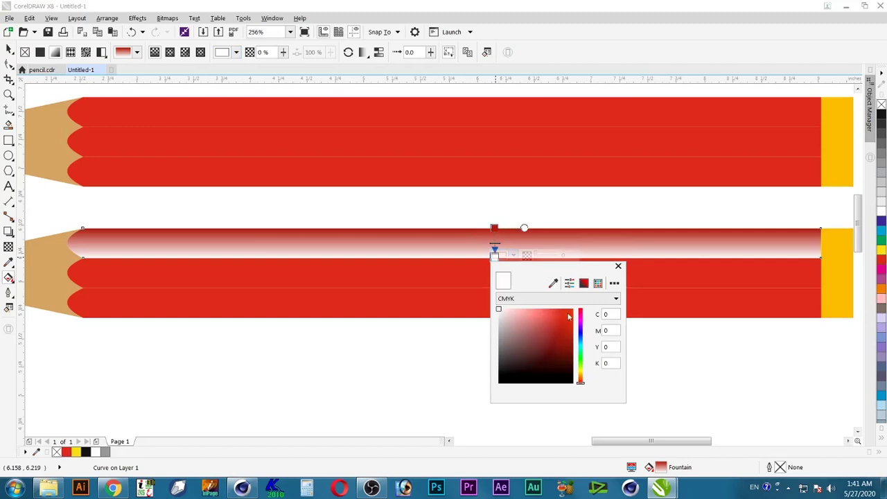
key(Tab)
text(100)
key(Tab)
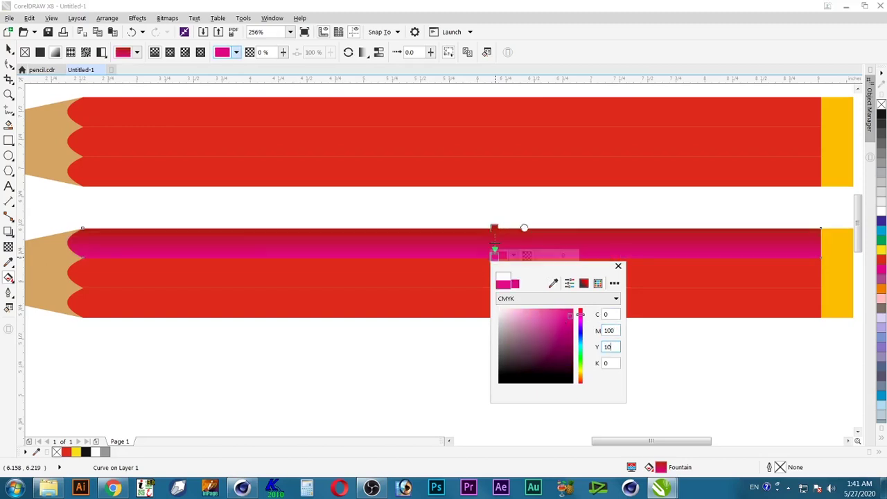
key(Tab)
key(space)
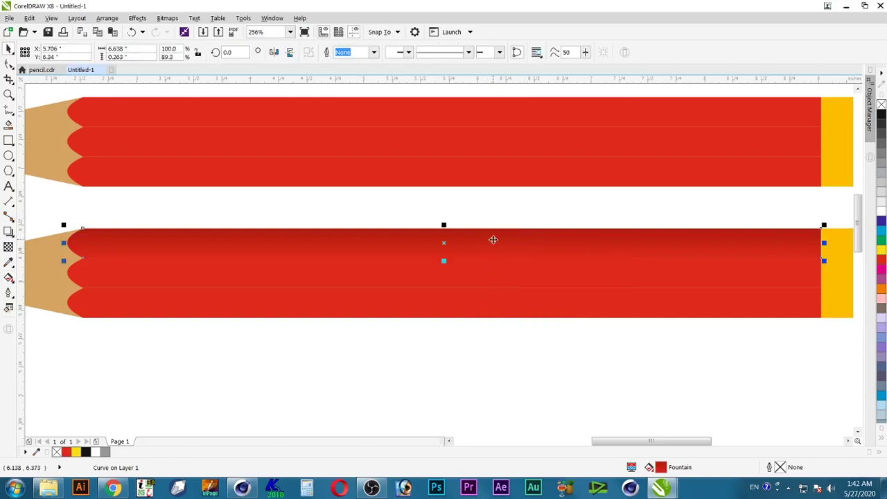
Select the lowest body strip of the copied pencil
click(485, 309)
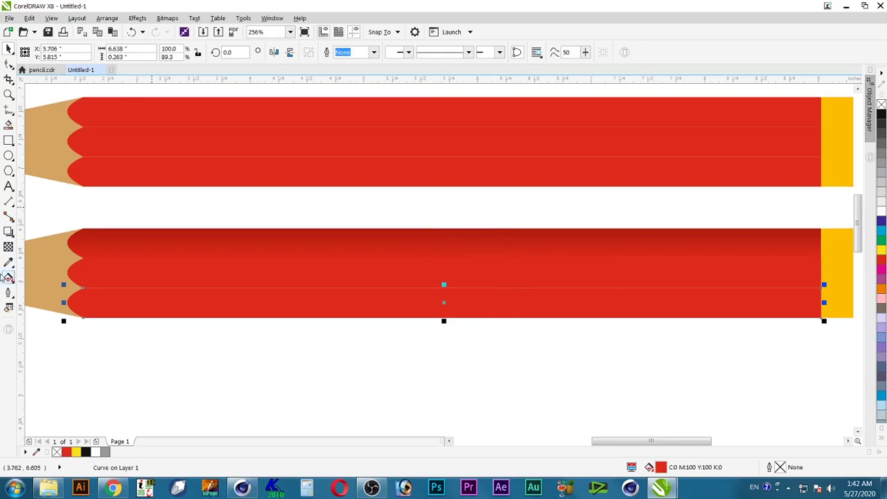
click(29, 17)
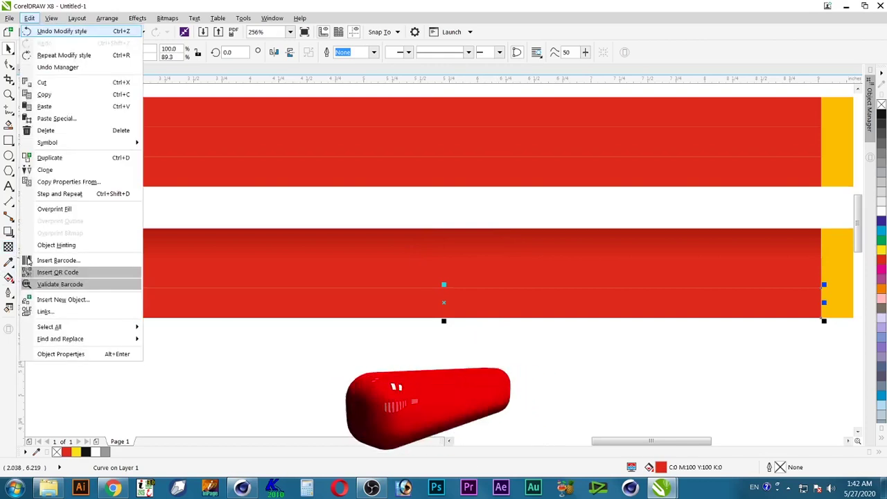
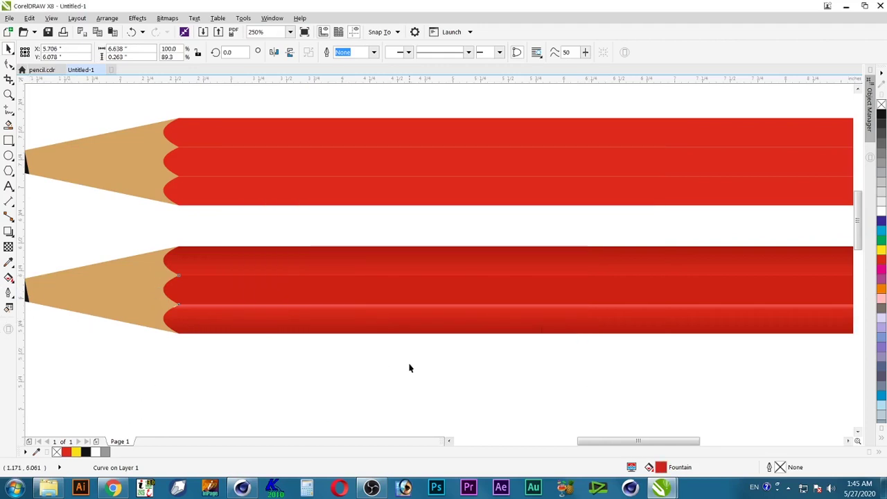
Add a midpoint node to the fountain fill of the copied pencil's middle body strip and colour it C0 M90 Y90 K0
key(F11)
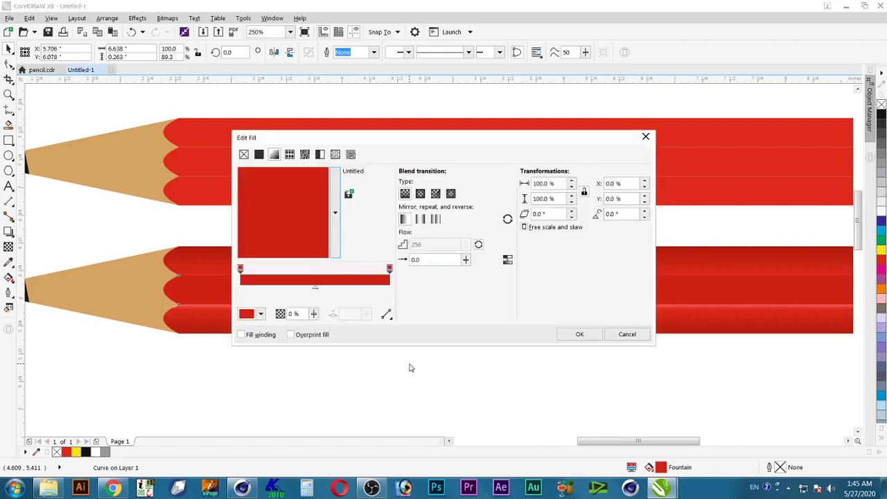
double_click(317, 276)
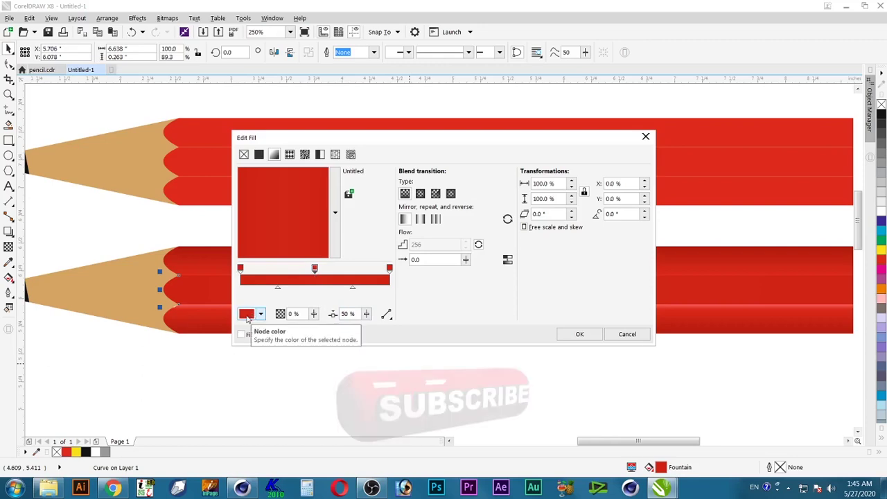
click(249, 315)
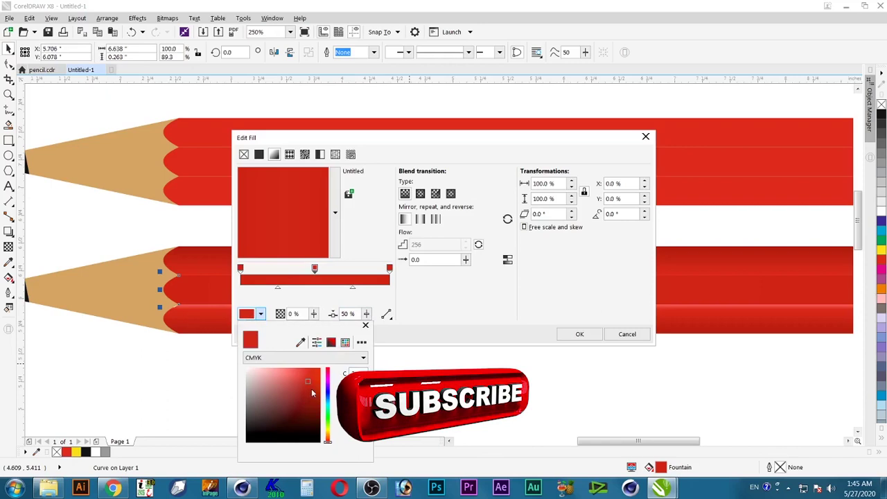
text(0)
key(Tab)
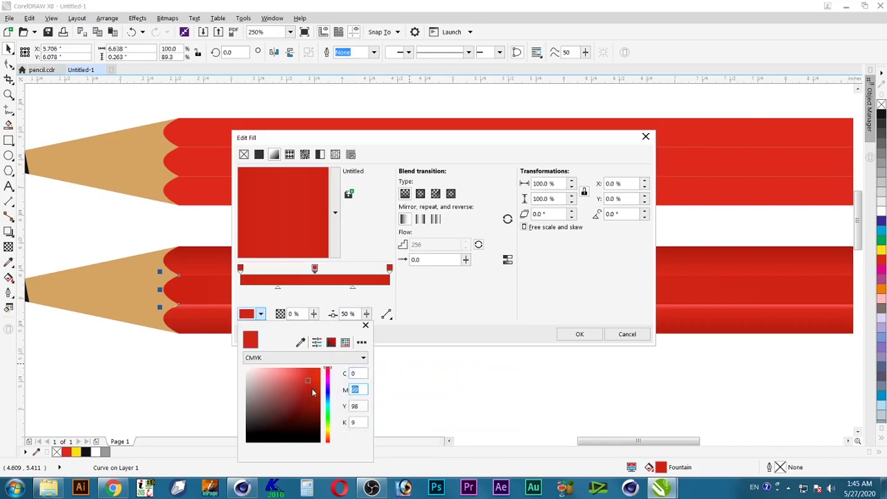
text(90)
key(Tab)
text(90)
key(Tab)
text(0)
key(shift+Tab)
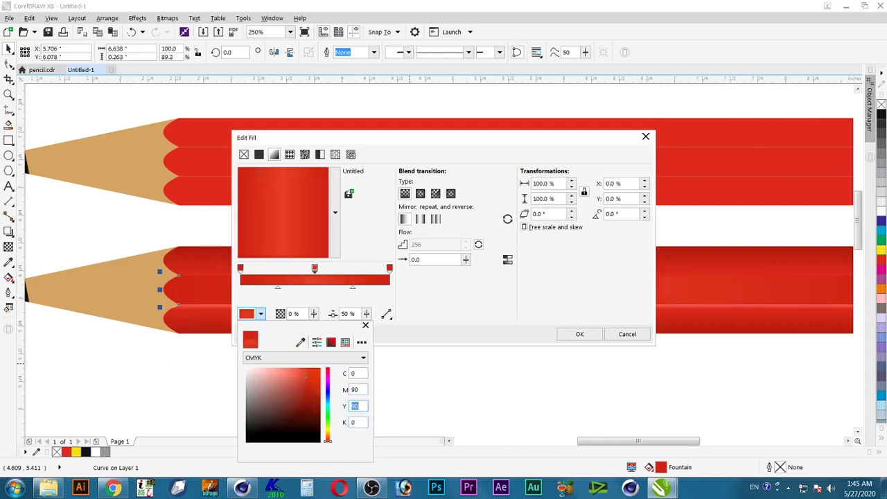
key(Tab)
click(501, 348)
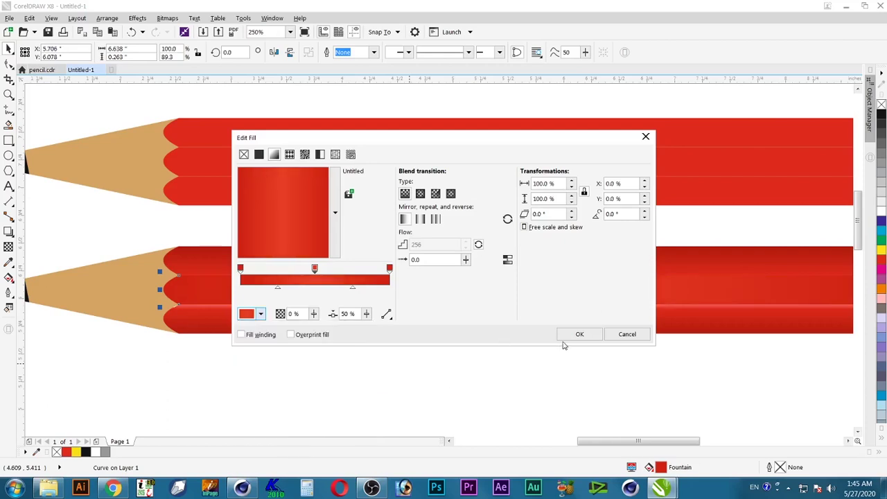
click(580, 334)
Rotate the middle strip's fountain fill to 90° so it runs from edge to edge vertically
click(524, 293)
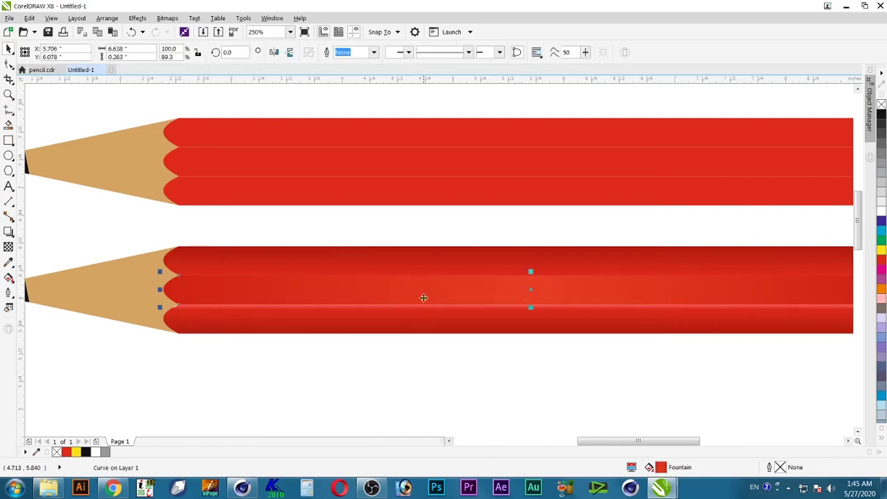
click(8, 277)
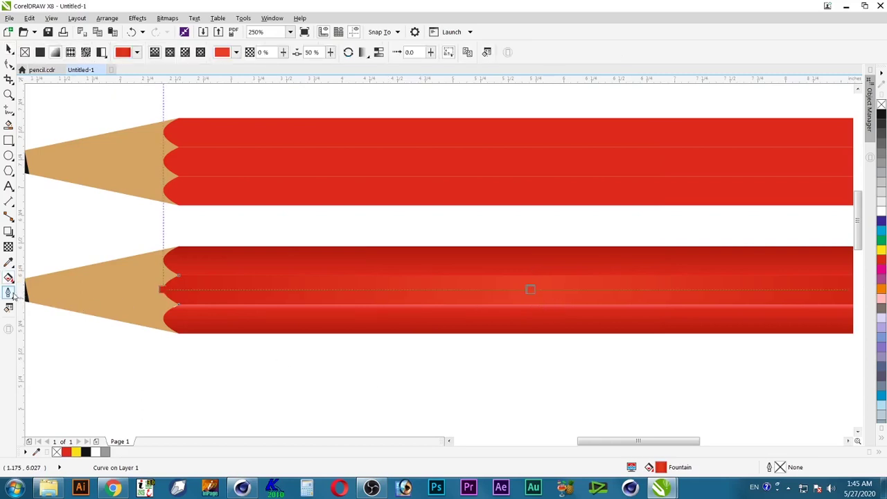
key(space)
key(F11)
click(624, 215)
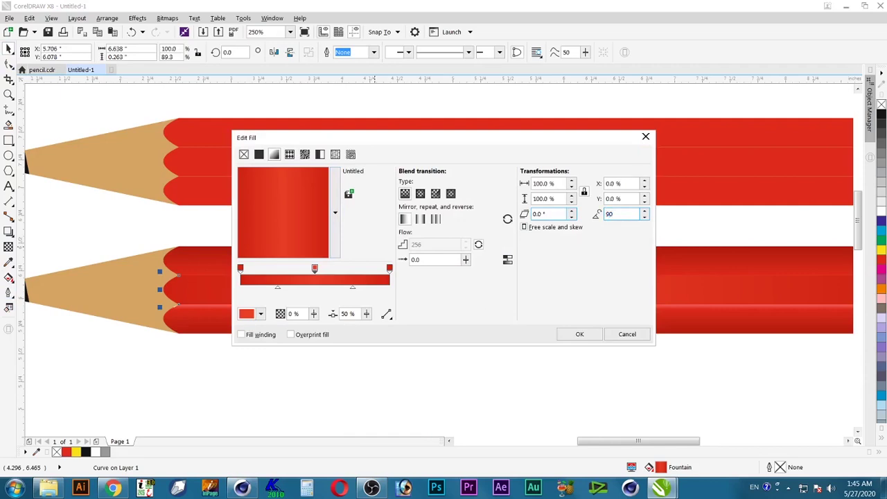
key(Tab)
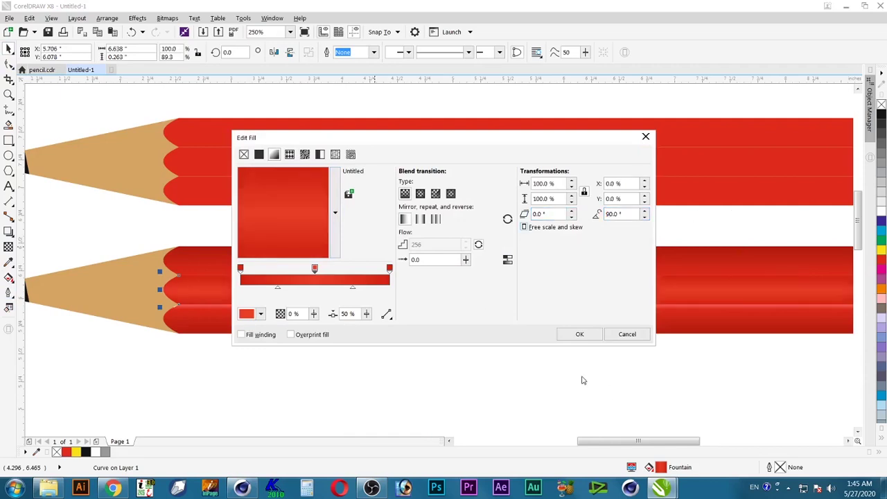
click(580, 334)
click(647, 365)
Darken the middle node of the middle strip's fountain fill to a slightly deeper red for a subtler highlight
scroll(644, 373, down, 2)
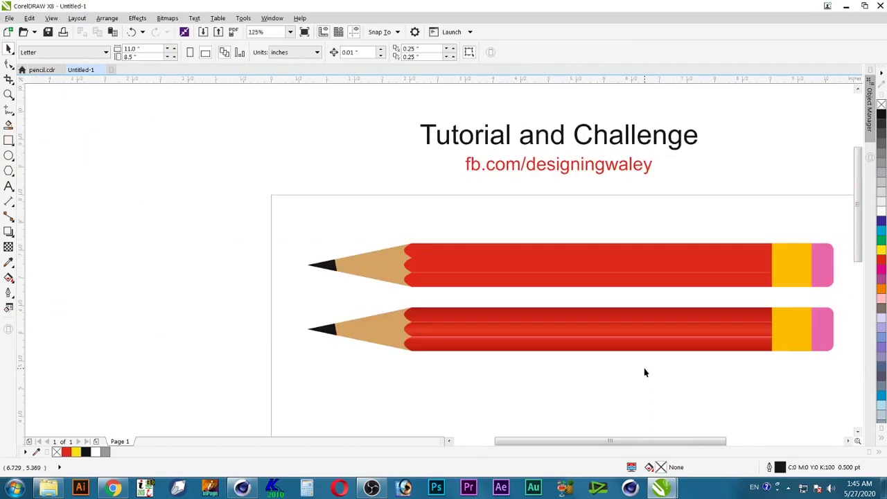
drag(844, 296, 320, 388)
click(553, 258)
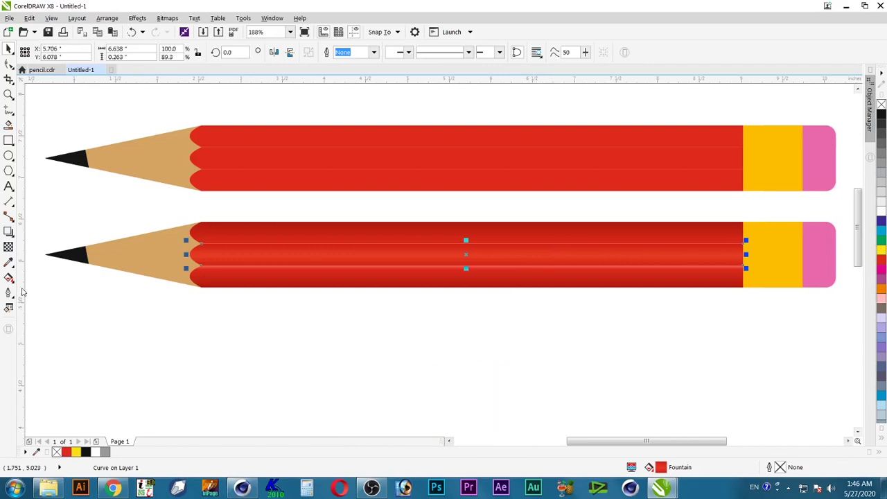
key(F11)
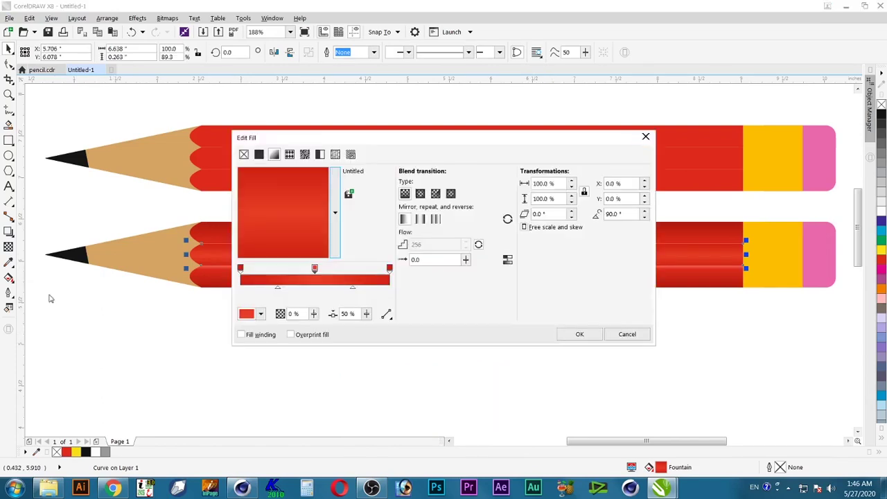
click(261, 315)
click(361, 388)
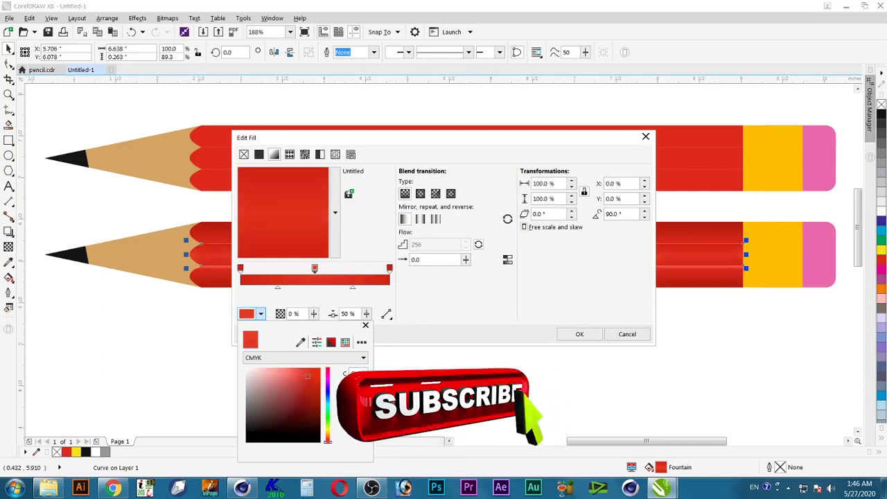
click(447, 336)
click(579, 335)
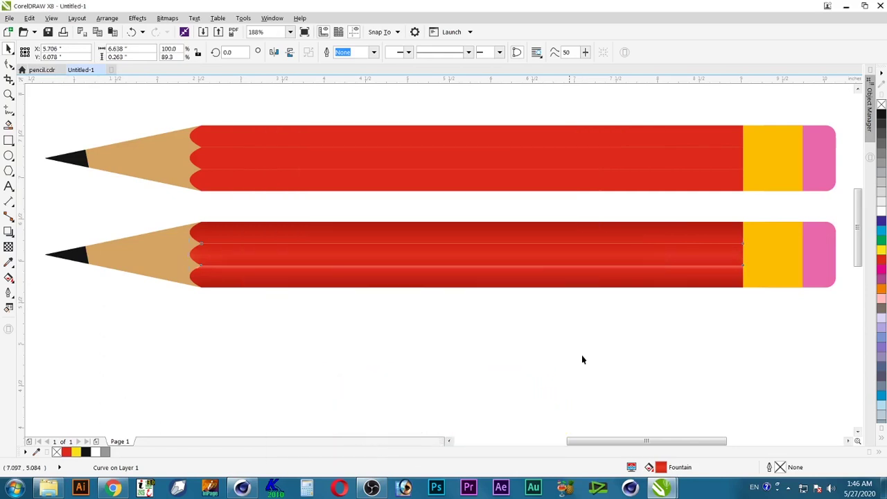
click(520, 321)
click(368, 261)
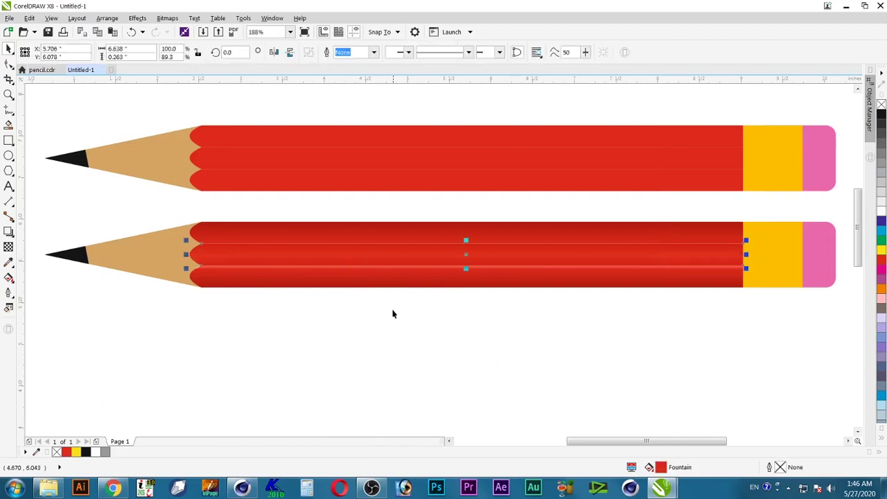
click(437, 329)
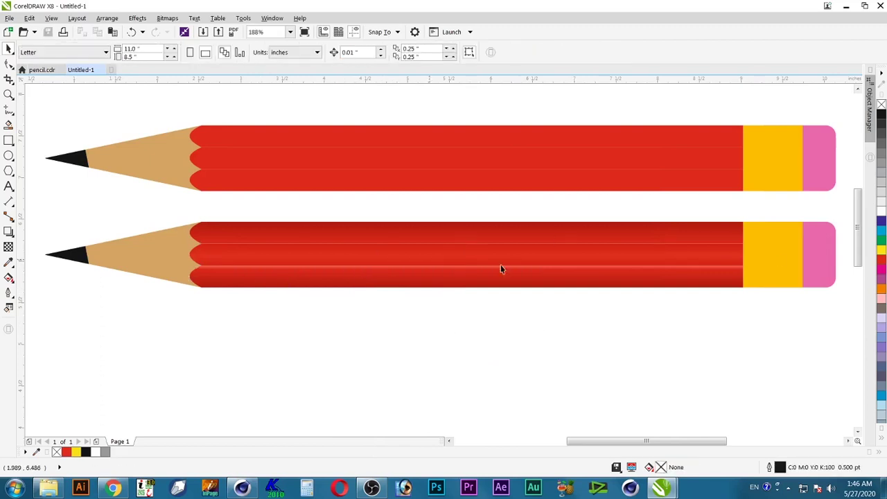
Tint the copied pencil's wooden cone with magenta to C0 M44 Y51 K16
click(158, 258)
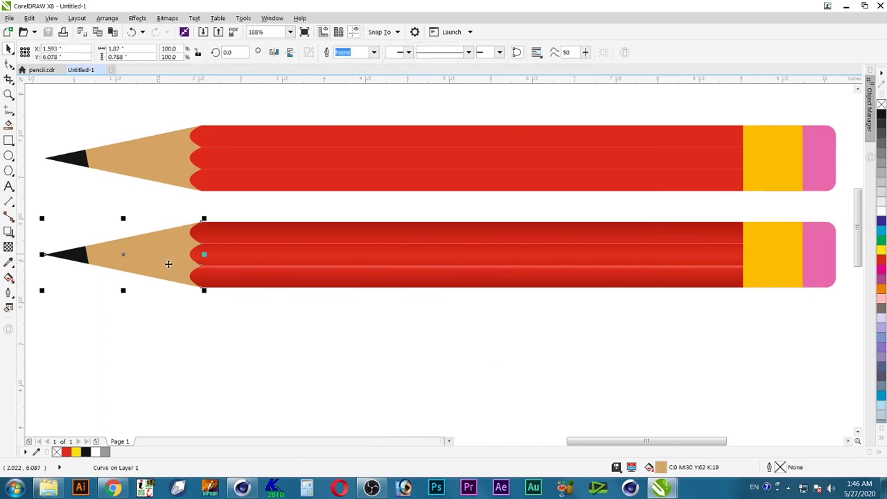
ctrl+click(884, 271)
ctrl+click(884, 271)
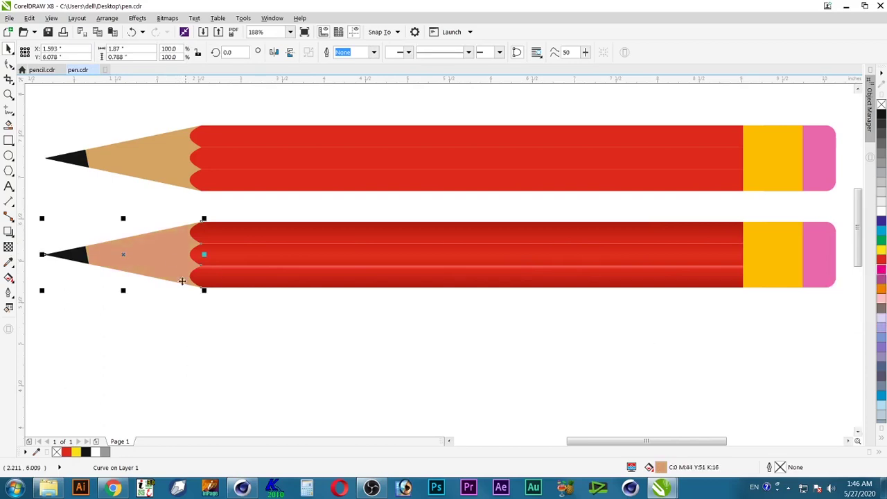
Apply a linear fountain fill to the copied pencil's wooden cone, running vertically from its upper to its lower edge
drag(256, 109, 45, 320)
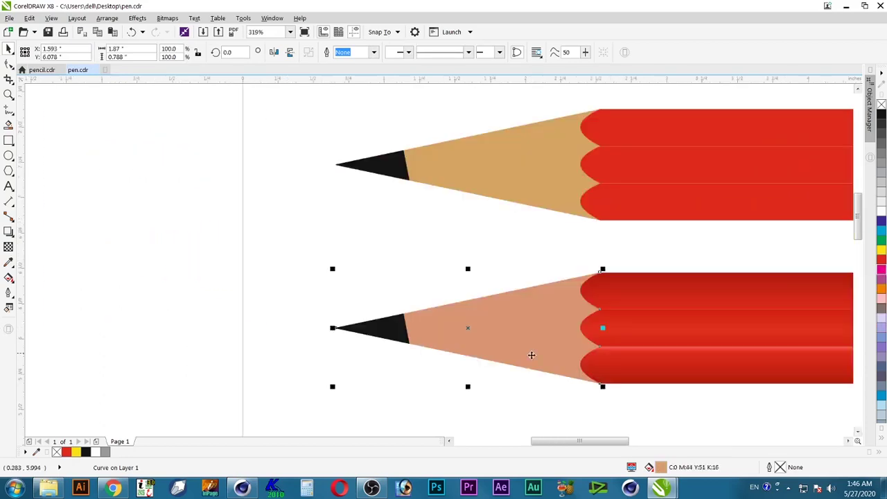
click(8, 277)
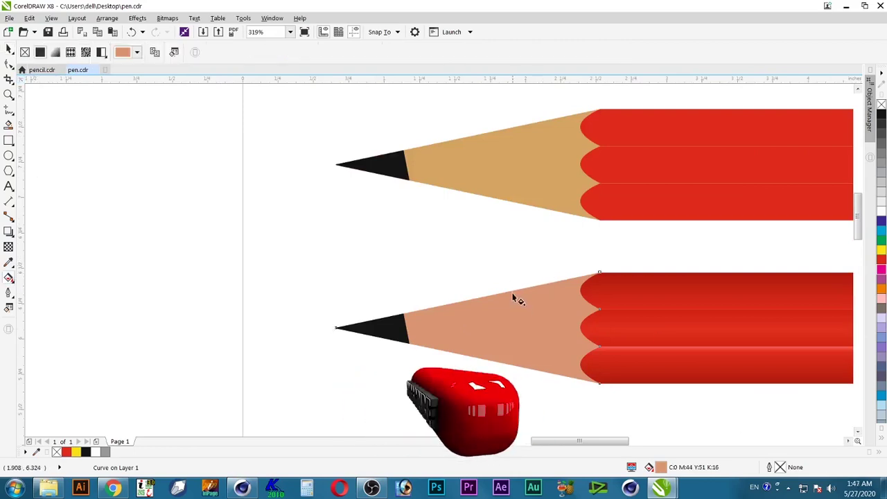
drag(514, 276, 514, 380)
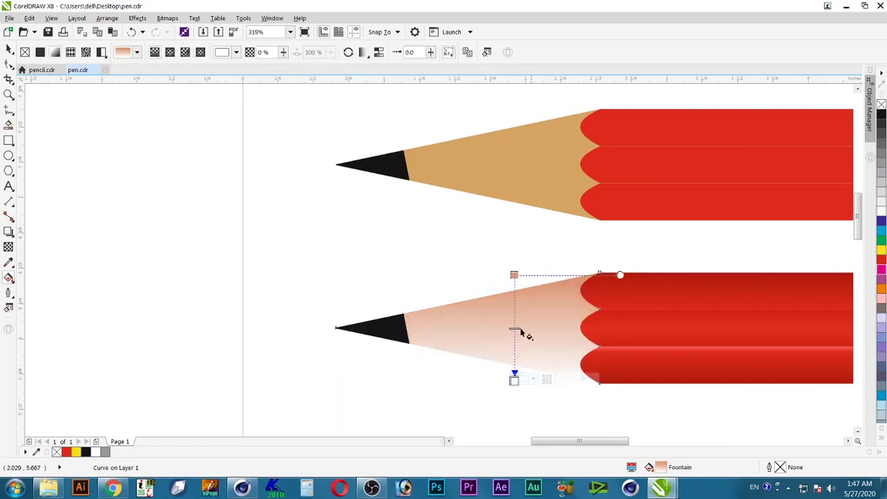
click(514, 275)
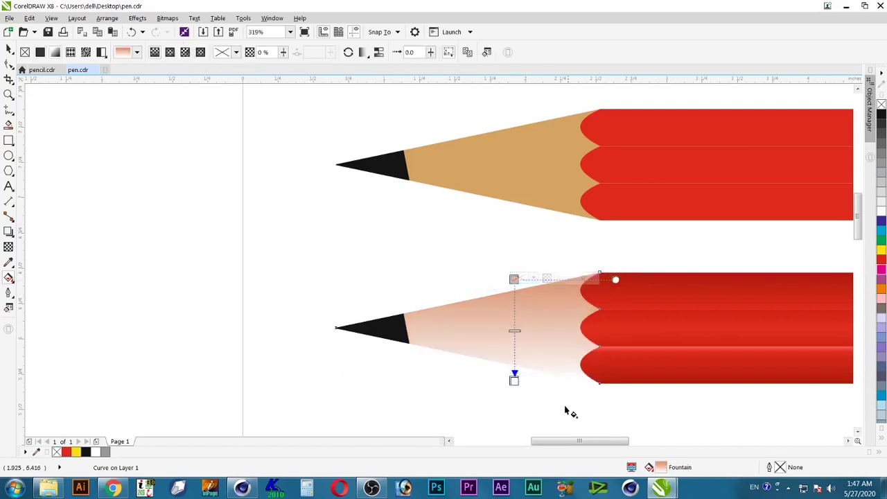
Set the lower node of the cone's fountain fill to C0 M38 Y44 K14, sampled from the cone's upper edge
click(514, 380)
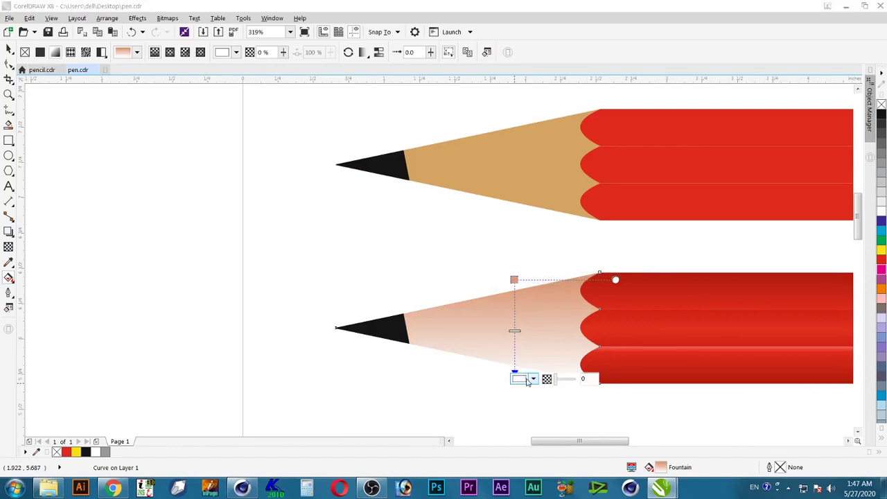
click(530, 380)
click(573, 252)
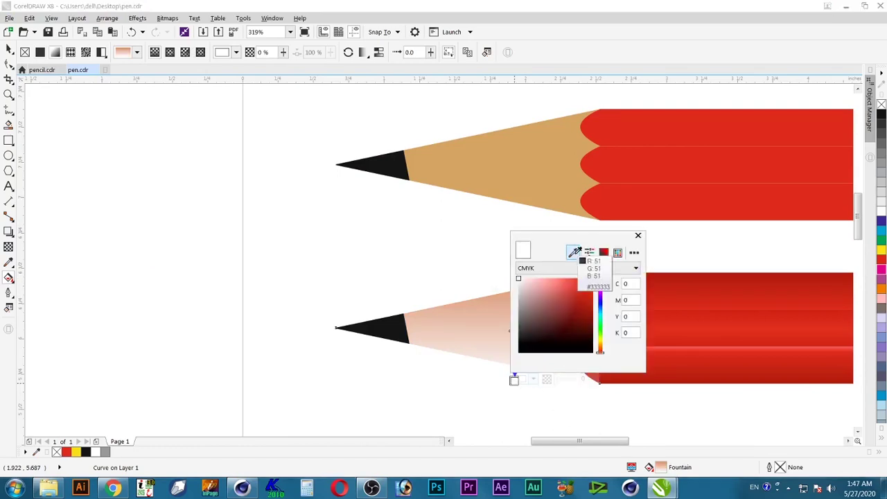
click(507, 292)
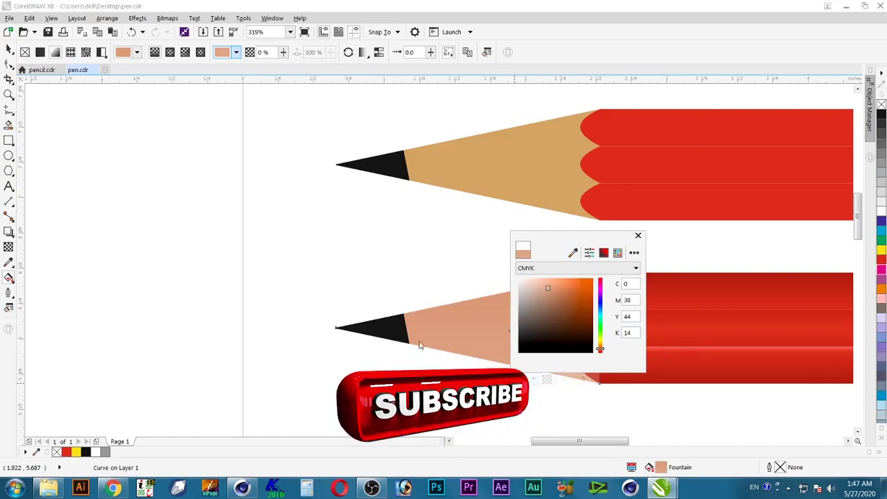
click(537, 403)
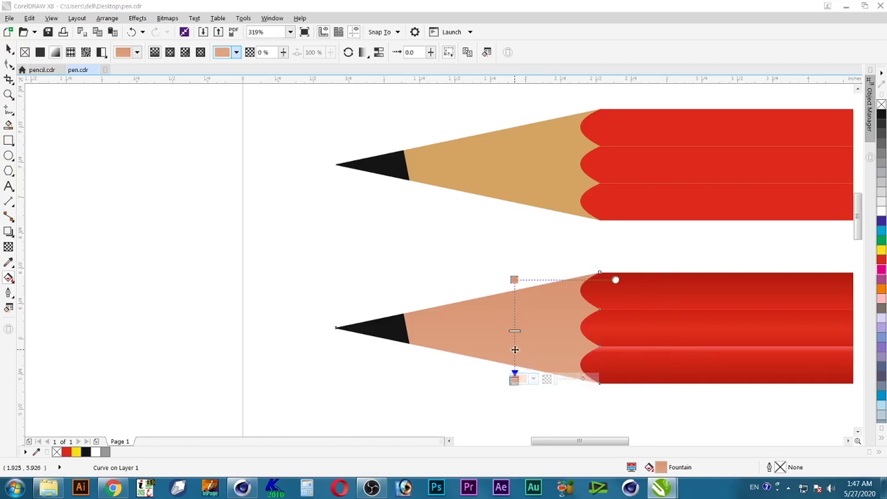
Add a node at about 68% of the cone's fountain fill and colour it light peach, #FFCDB2
double_click(515, 349)
click(533, 348)
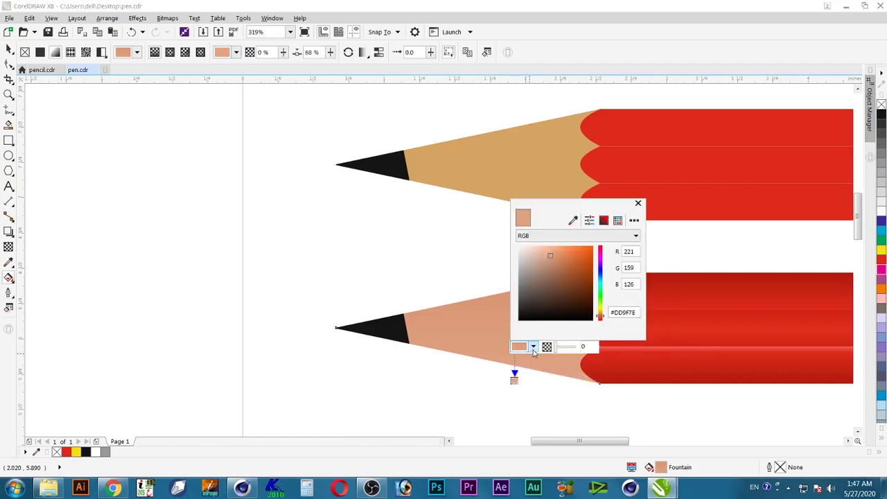
drag(549, 251, 536, 253)
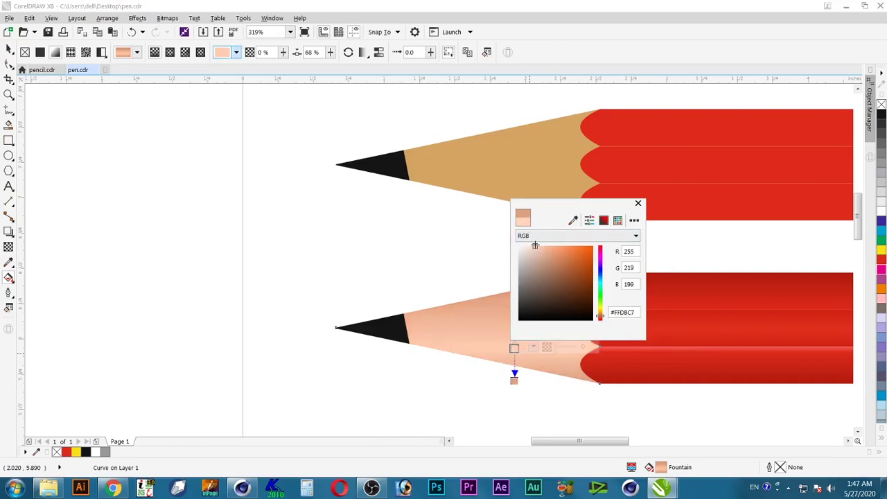
click(542, 246)
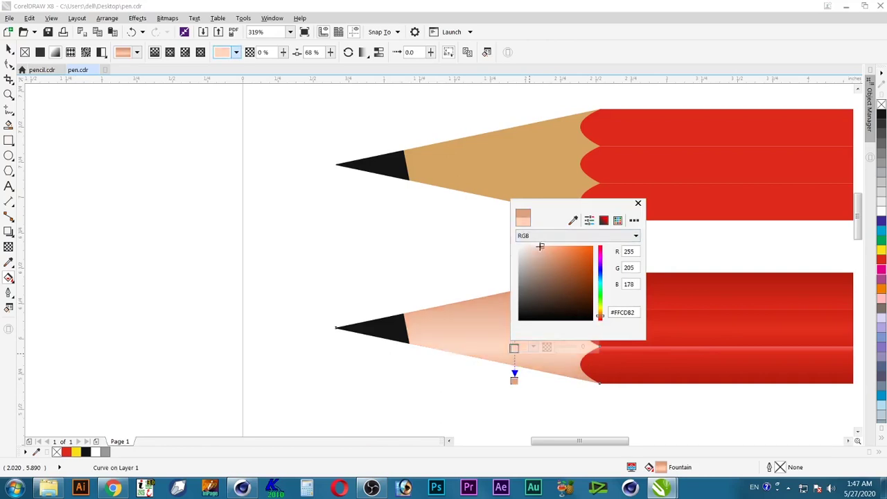
click(486, 240)
click(486, 240)
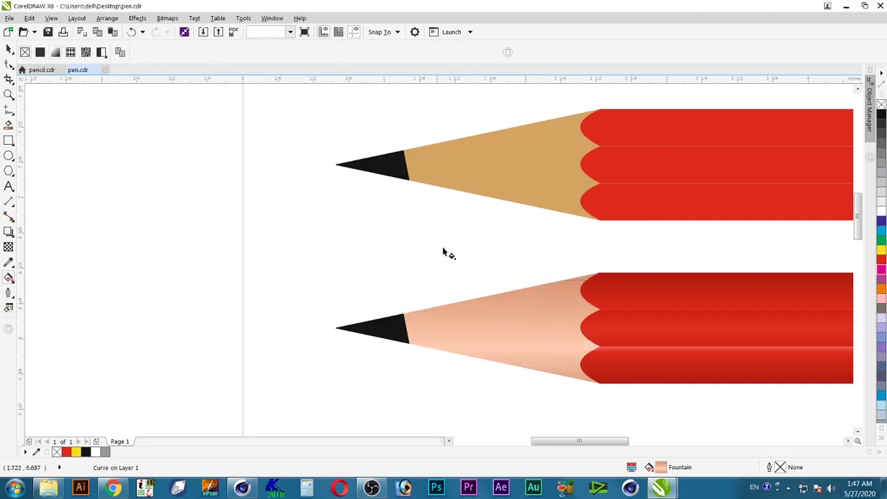
click(11, 49)
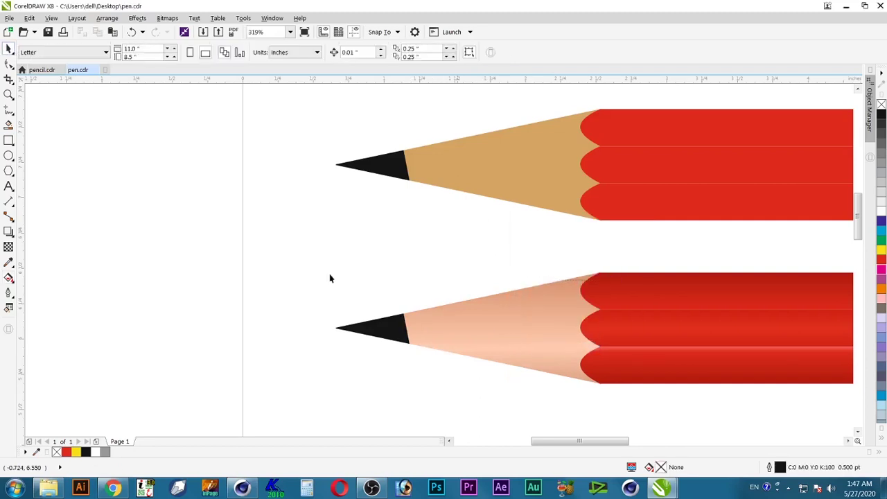
Apply a linear fountain fill to the copied pencil's black lead, running vertically from its upper to its lower edge
scroll(521, 327, down, 4)
key(F2)
mouse_move(421, 287)
mouse_down()
mouse_move(699, 388)
mouse_move(804, 388)
mouse_up()
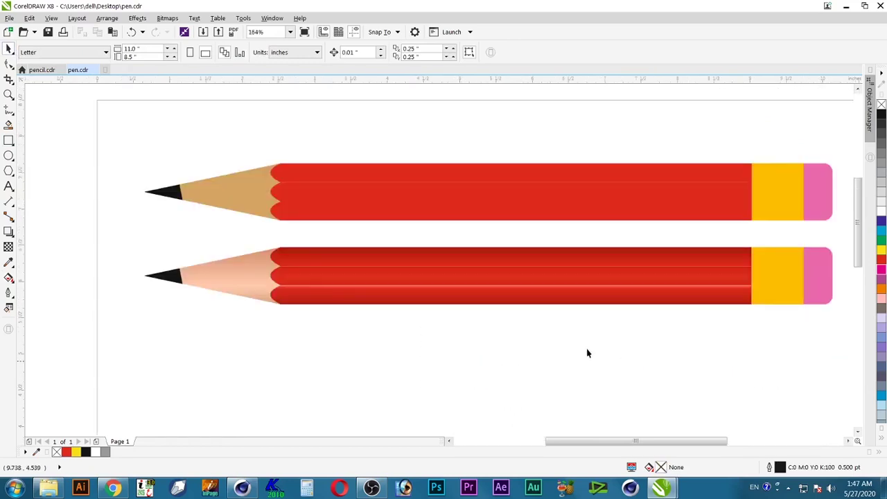
key(F2)
drag(102, 233, 319, 329)
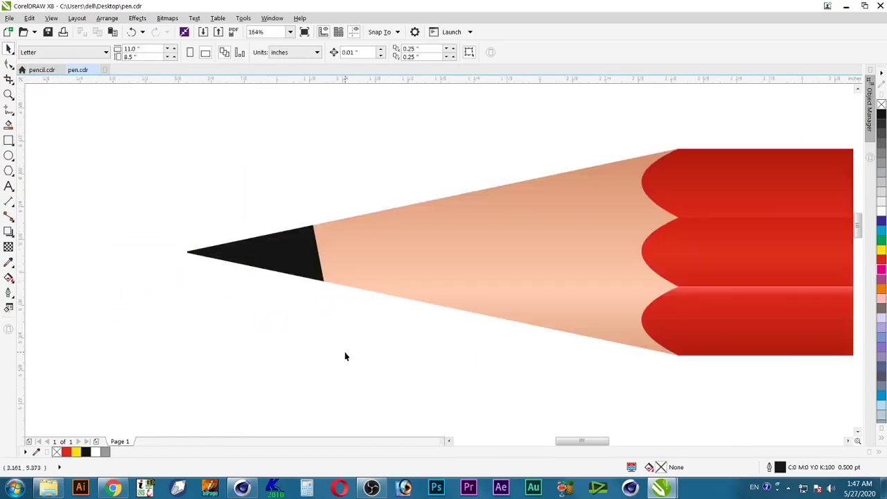
click(289, 252)
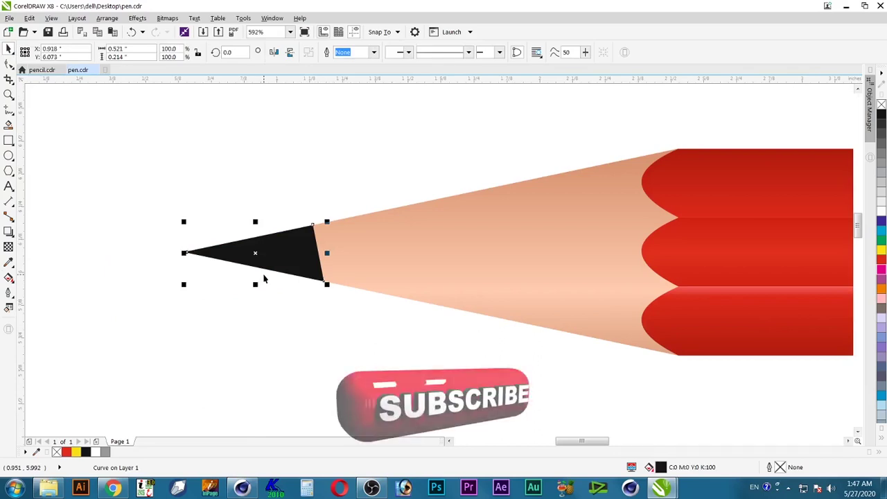
click(9, 278)
drag(284, 222, 284, 280)
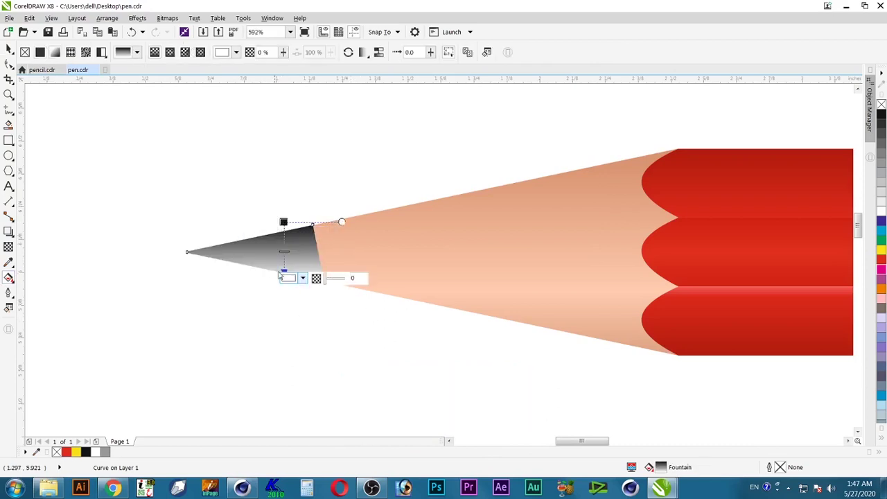
click(284, 222)
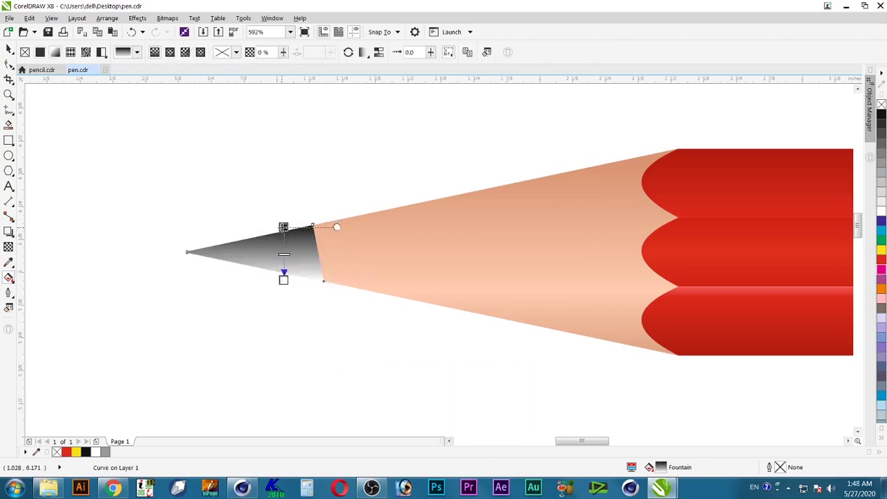
Set the lower node of the lead's fountain fill to black, sampled from the fill's upper node
click(284, 279)
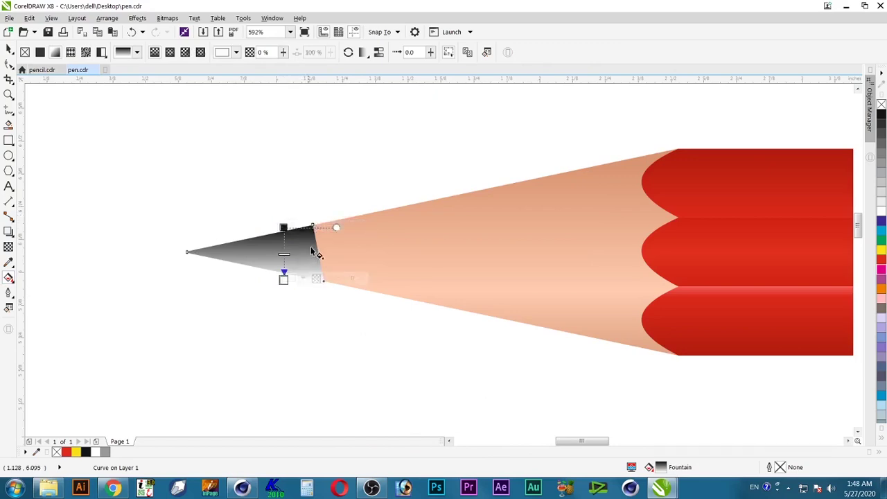
click(303, 278)
drag(327, 366, 425, 451)
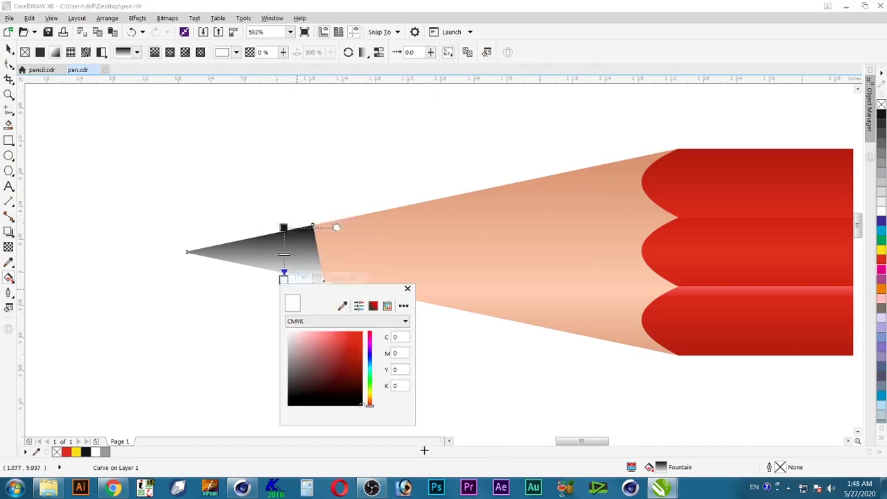
click(285, 229)
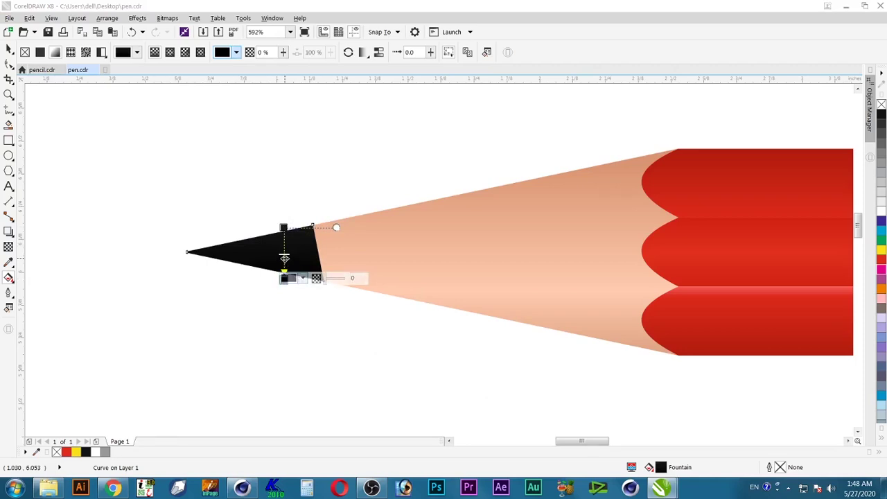
Add a node at about 58% of the lead's fountain fill and colour it medium grey
double_click(285, 258)
click(303, 257)
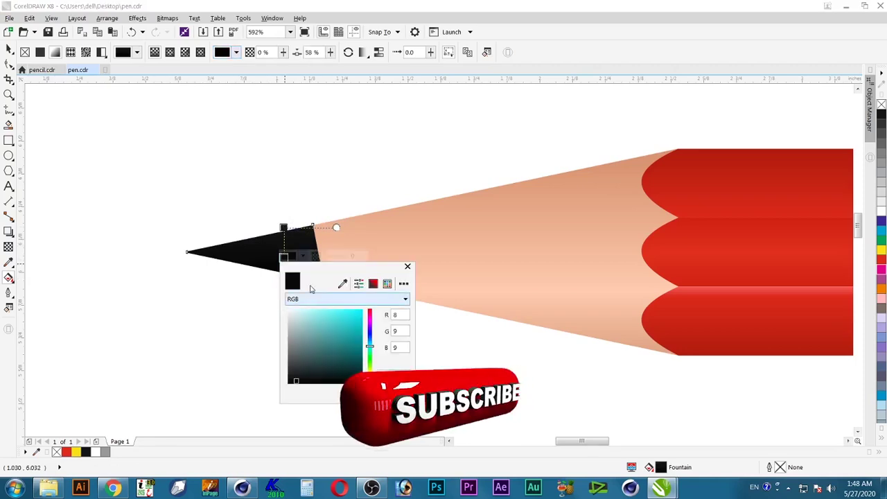
click(298, 348)
drag(299, 349, 276, 356)
click(301, 181)
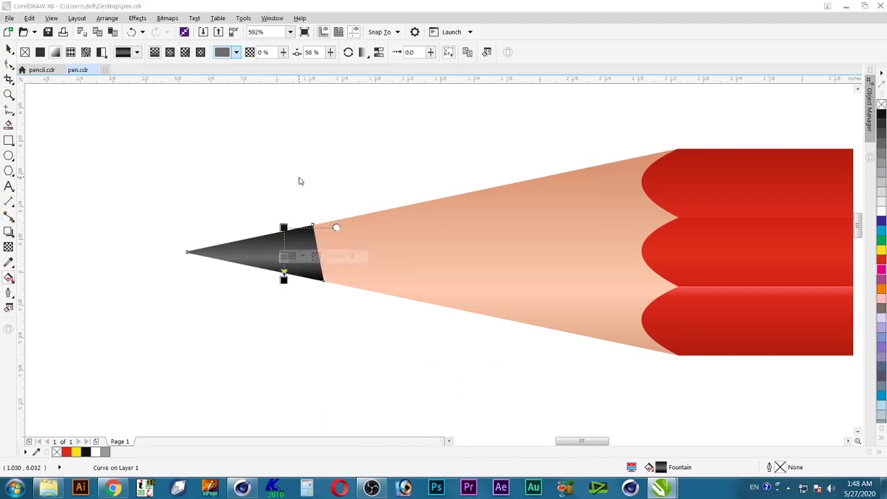
click(7, 48)
click(229, 139)
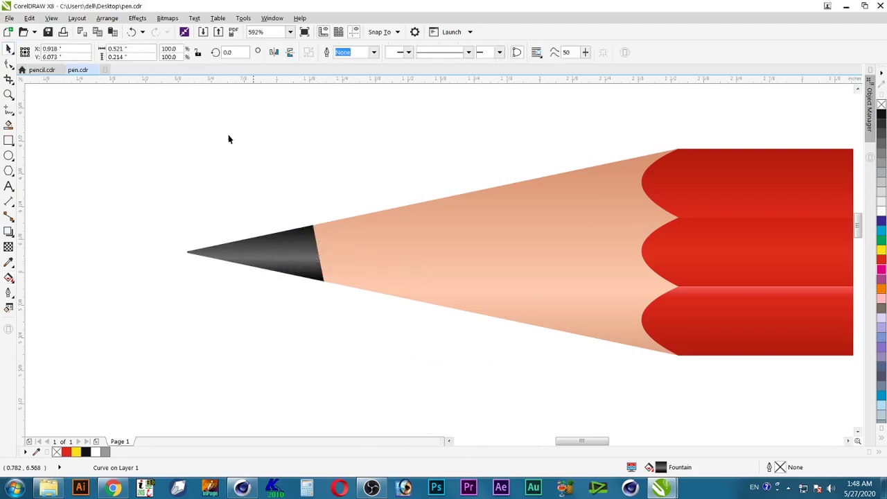
Narrow the copied pencil's amber band from its eraser side to about 0.621 in wide and save the drawing
scroll(305, 179, down, 2)
scroll(624, 216, down, 1)
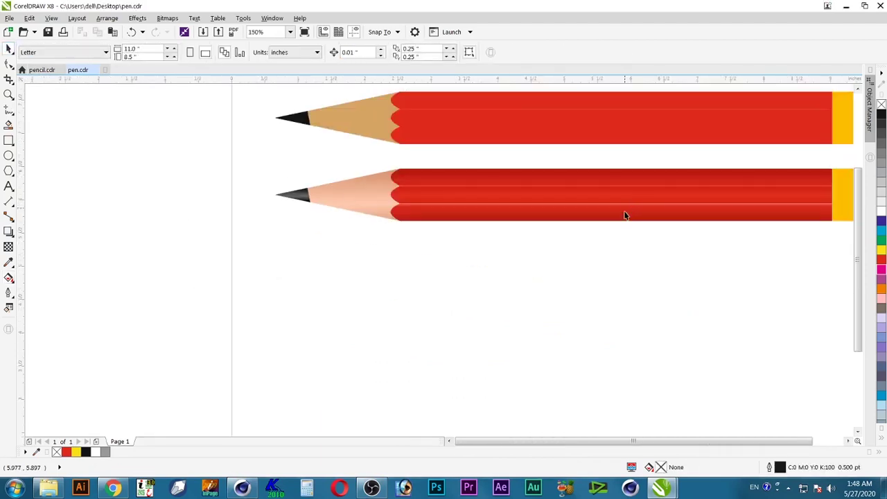
scroll(782, 223, down, 1)
mouse_move(694, 178)
mouse_down()
mouse_move(743, 190)
mouse_move(782, 237)
mouse_up()
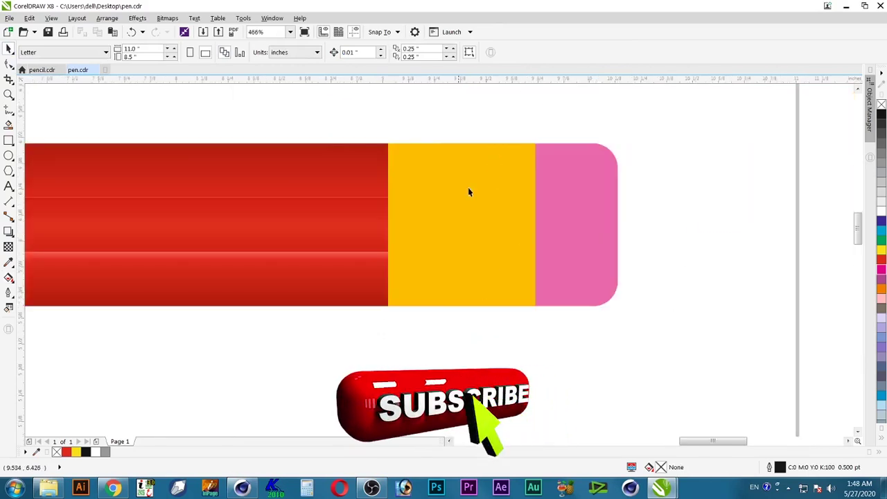
click(456, 226)
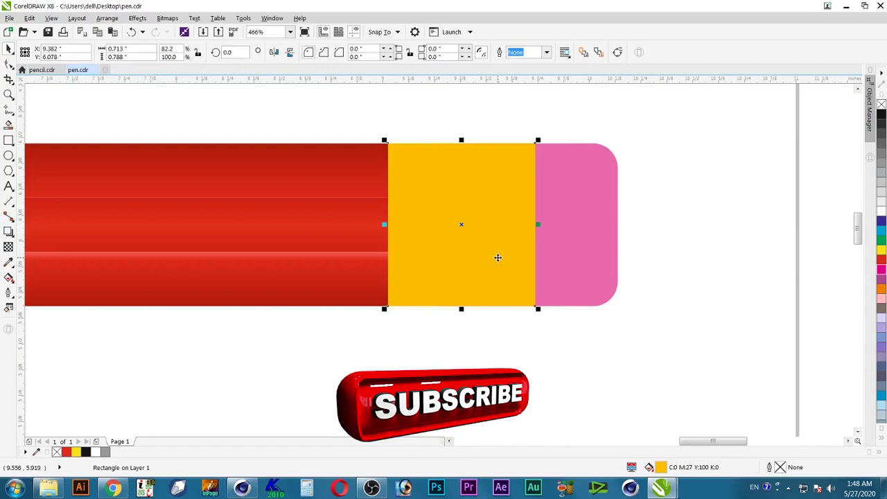
drag(539, 224, 519, 224)
click(489, 357)
scroll(503, 265, down, 3)
drag(590, 179, 396, 312)
key(ctrl+s)
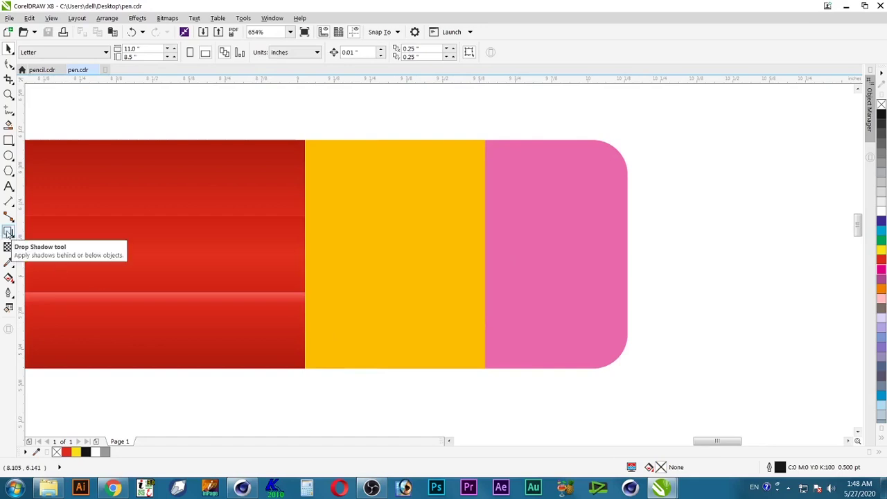
Draw a thin horizontal rectangle about 0.255 by 0.013 in near the upper edge of the amber band, towards the eraser
click(8, 141)
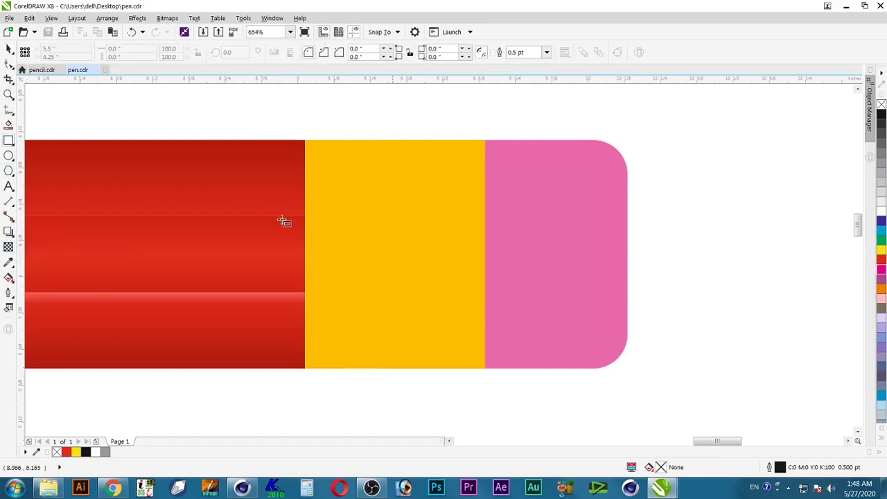
drag(400, 144, 477, 146)
key(space)
click(361, 116)
Give the copied pencil's amber band a linear fountain fill and set its first node's magenta to 30
click(382, 193)
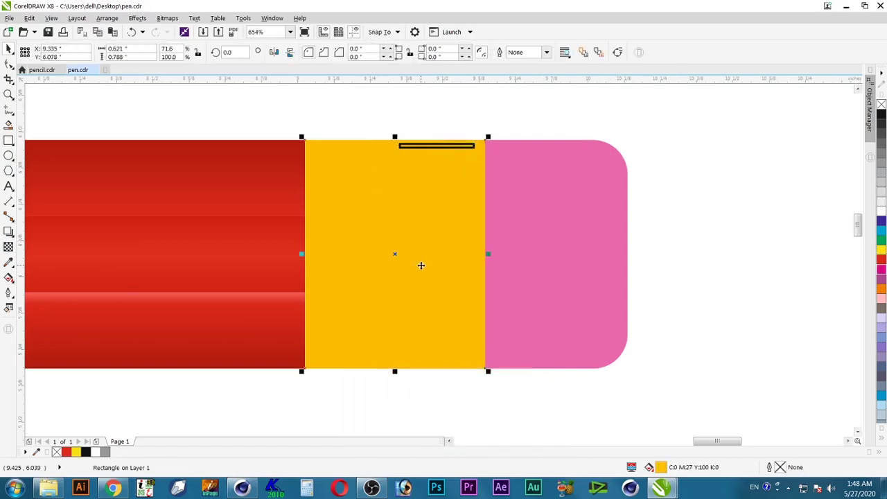
double_click(661, 468)
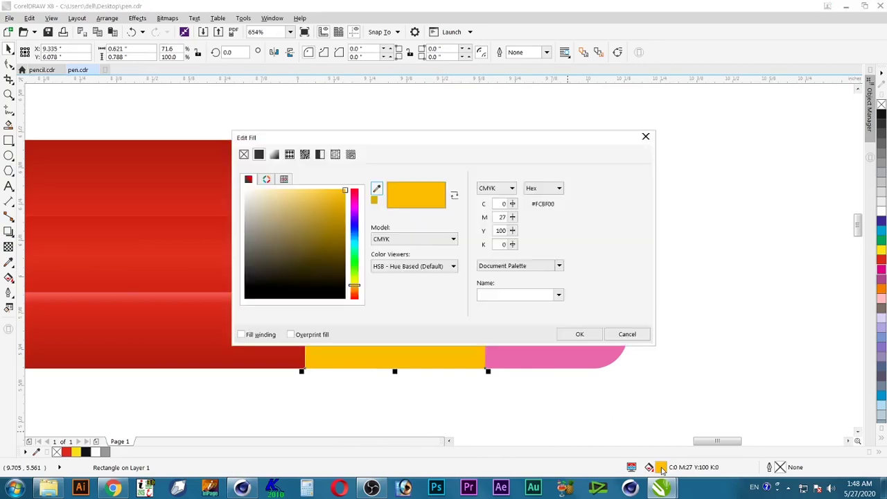
click(273, 155)
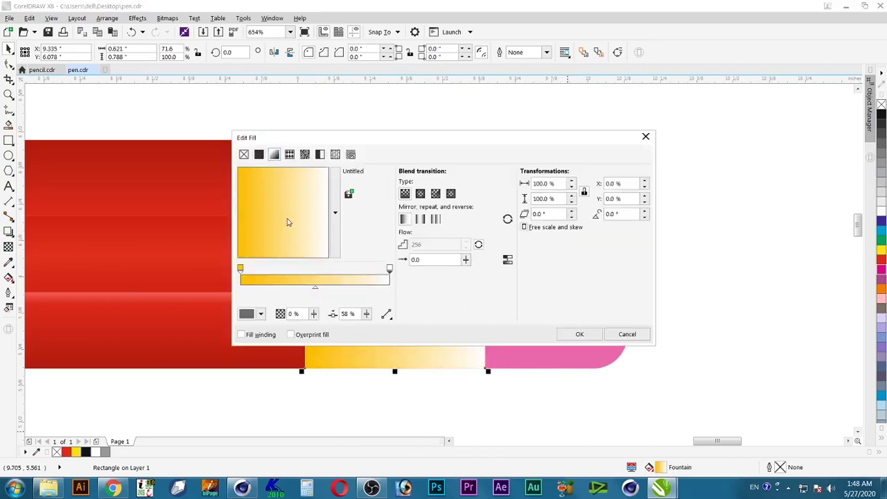
click(240, 269)
click(251, 314)
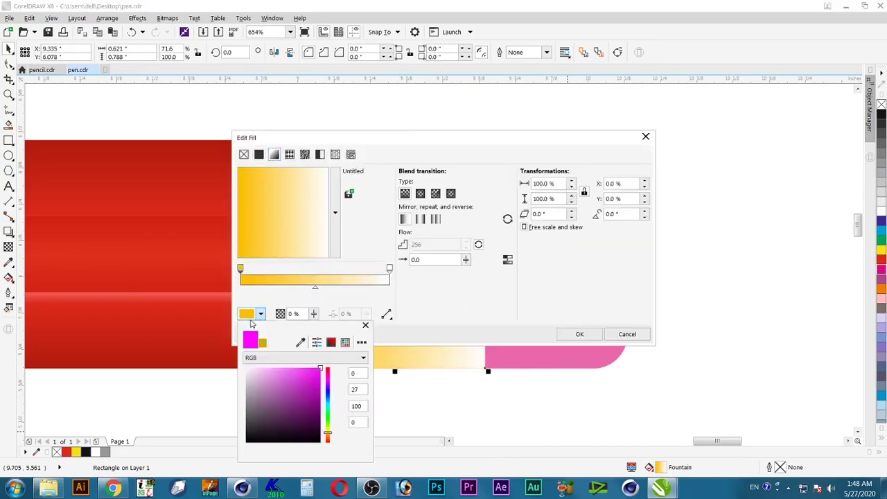
text(30)
key(Tab)
click(434, 312)
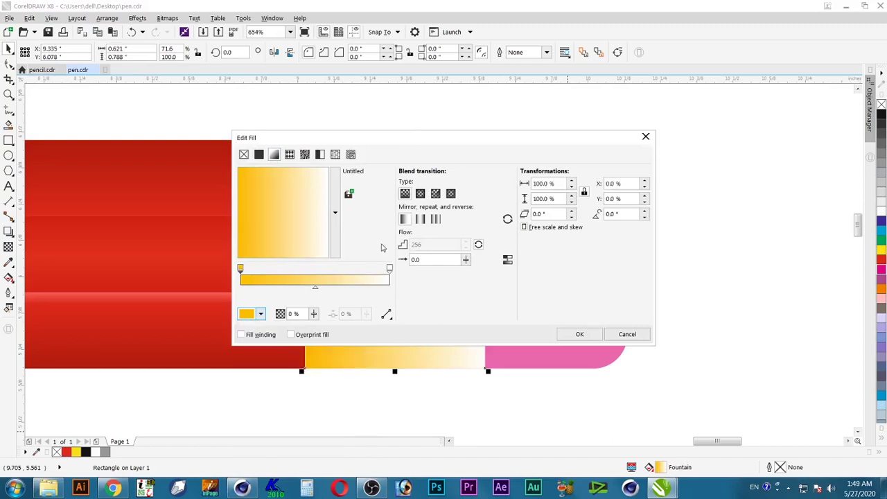
Set the end node of the band's fountain fill to orange, C0 M50 Y100 K0
click(389, 268)
click(250, 314)
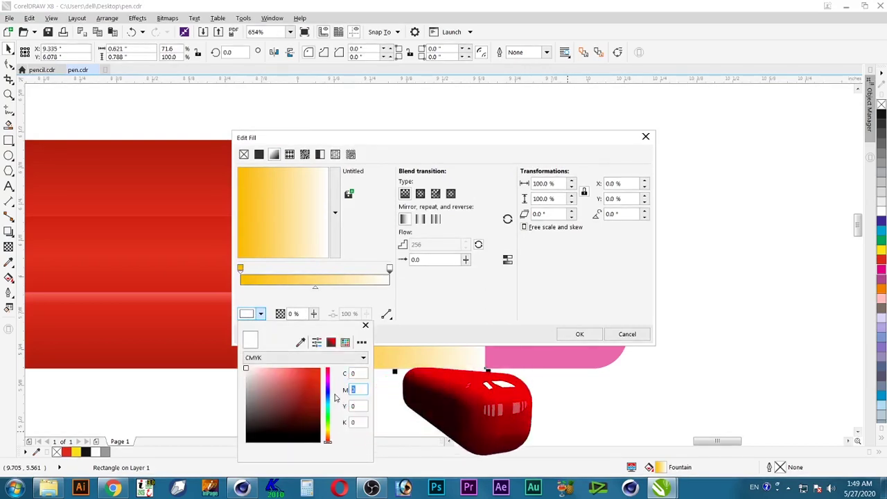
text(50)
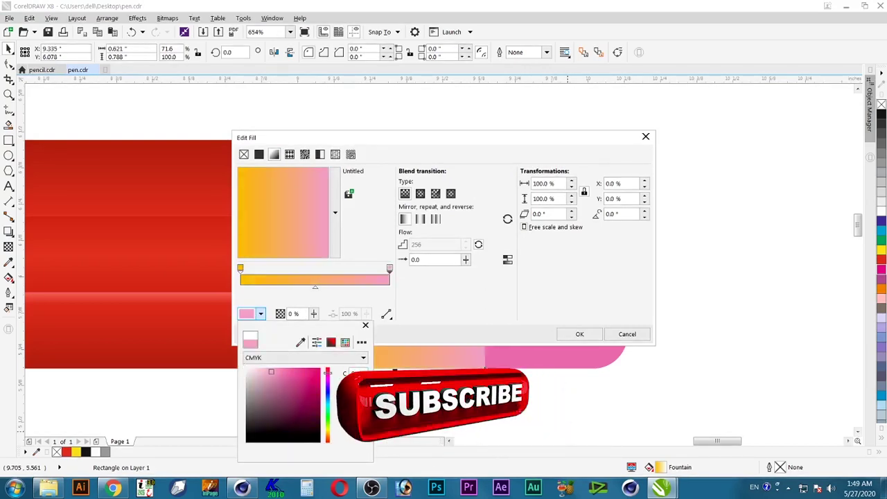
key(Tab)
text(100)
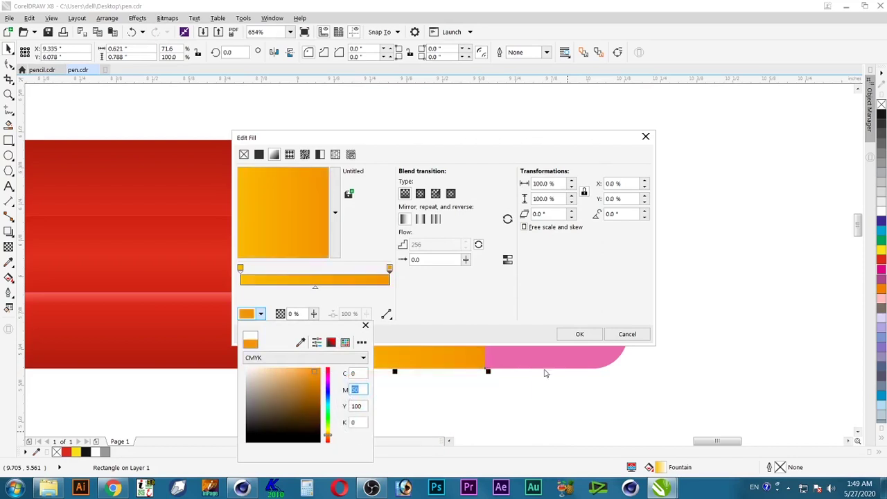
click(455, 336)
Rotate the band's fountain fill to 90 degrees and apply it
drag(629, 216, 548, 215)
text(90)
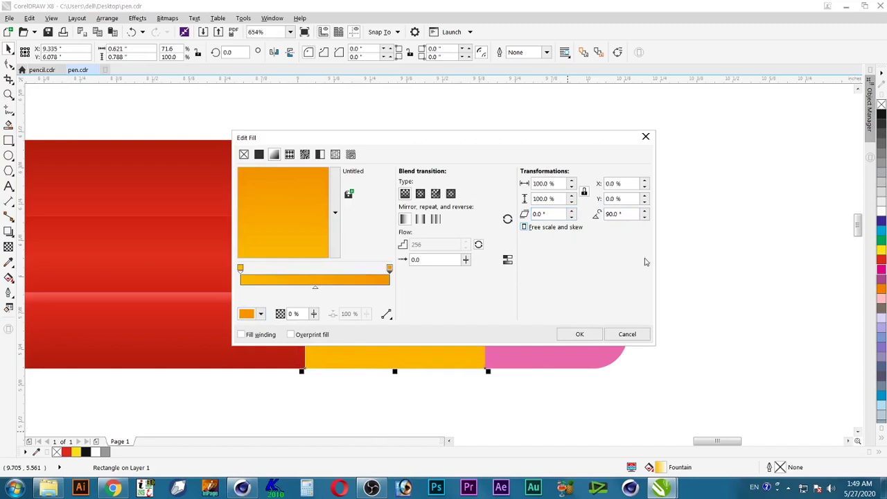
click(580, 334)
click(519, 416)
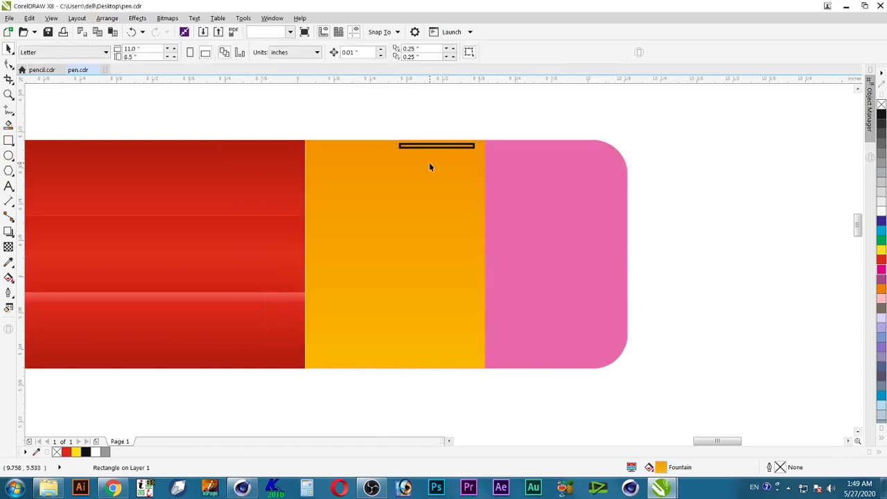
Fill the thin rectangle on the band with yellow, remove its outline and tint it with red to C0 M19 Y100 K0
key(F2)
drag(507, 128, 352, 189)
click(512, 203)
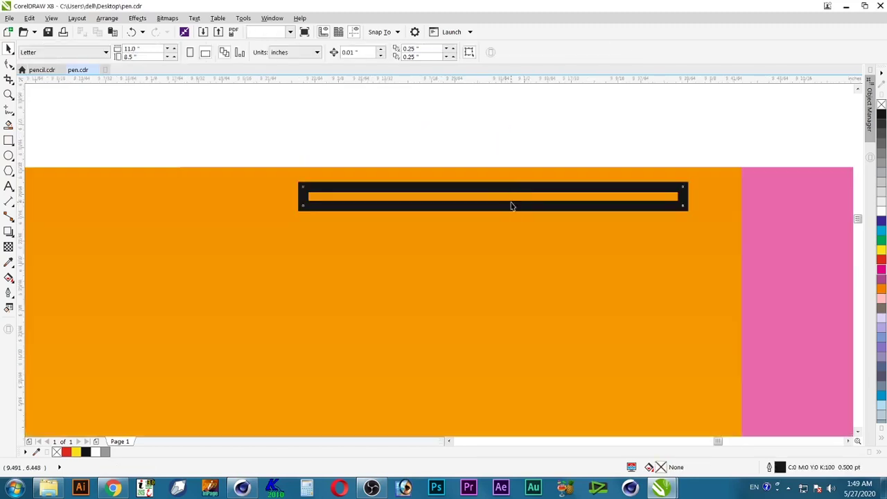
click(882, 251)
right_click(881, 104)
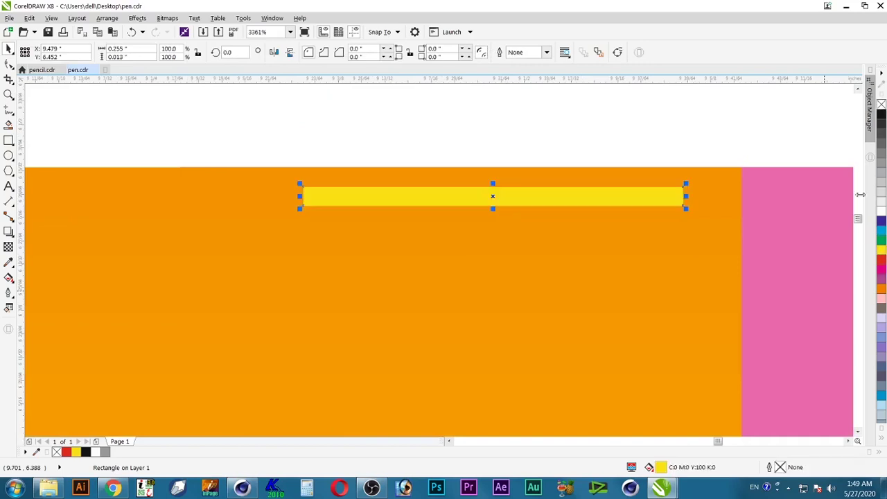
click(883, 255)
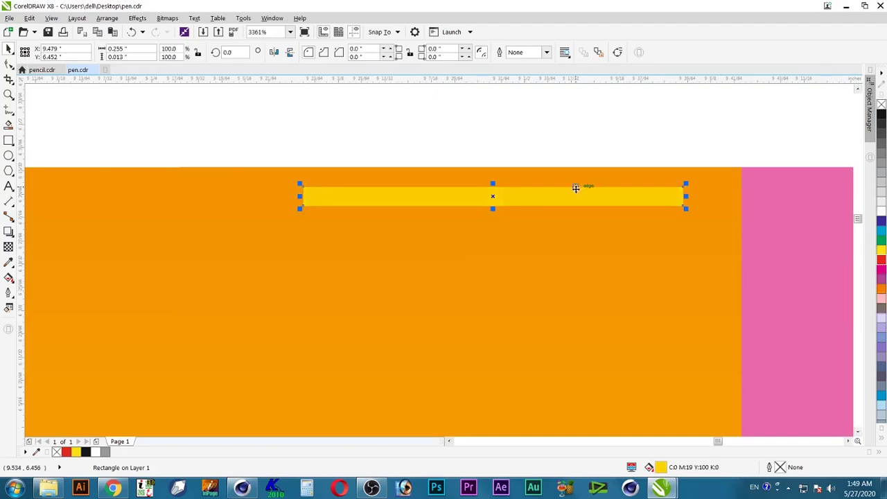
Copy the yellow strip directly below itself and tint the copy with red to C0 M47 Y100 K0
drag(576, 186, 577, 206)
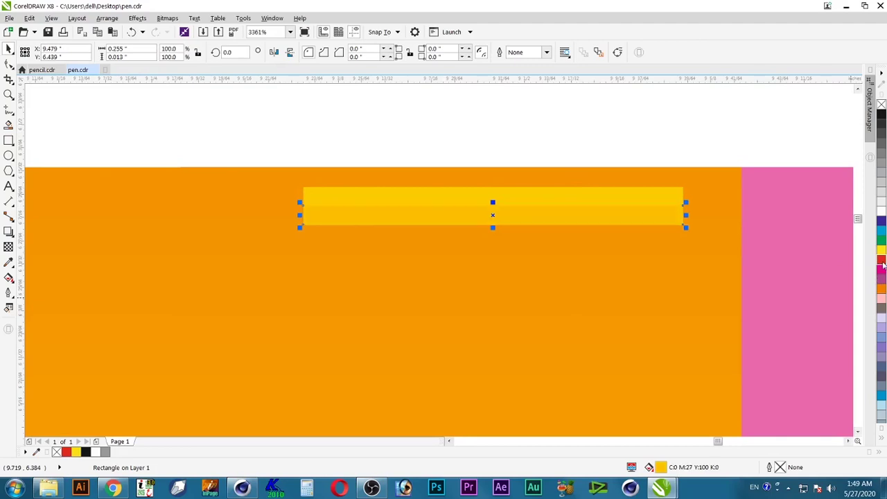
click(883, 264)
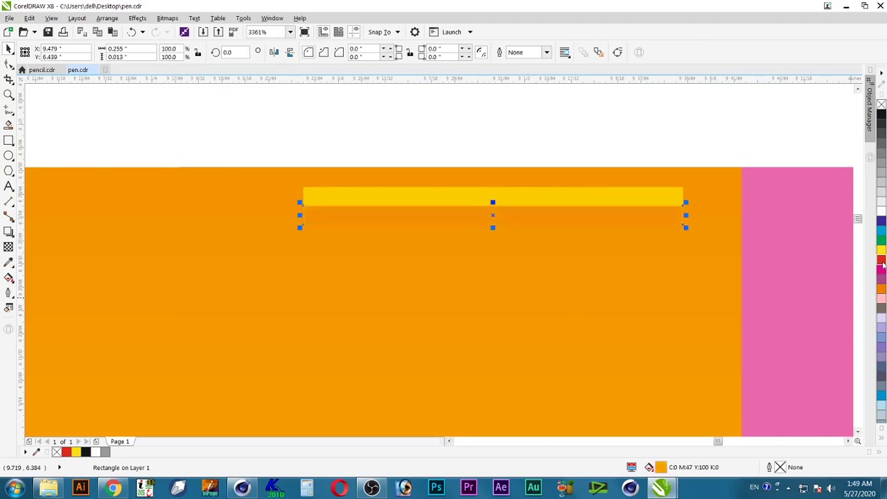